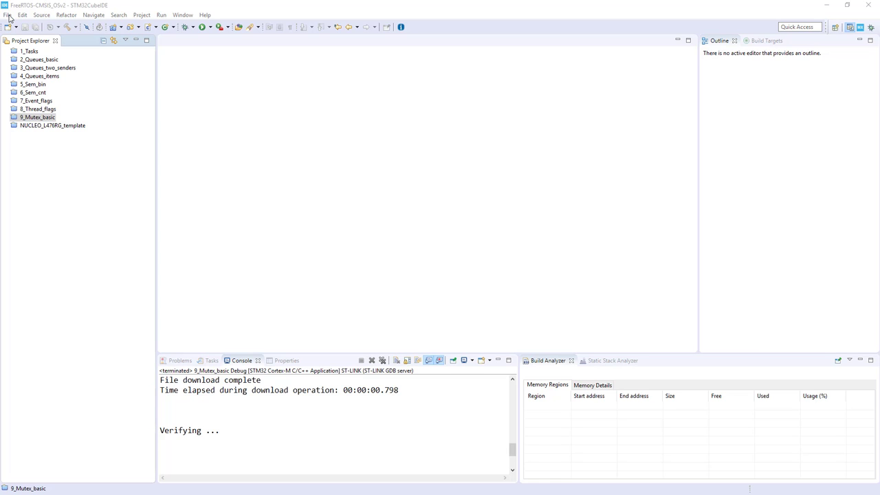
- Start a new STM32 project and choose the STM32L476RG microcontroller as its target
left_click(7, 15)
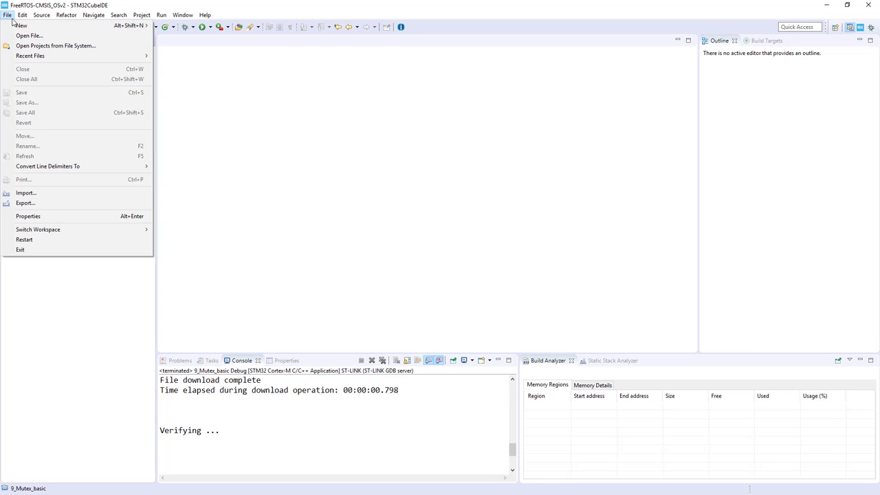
mouse_move(19, 28)
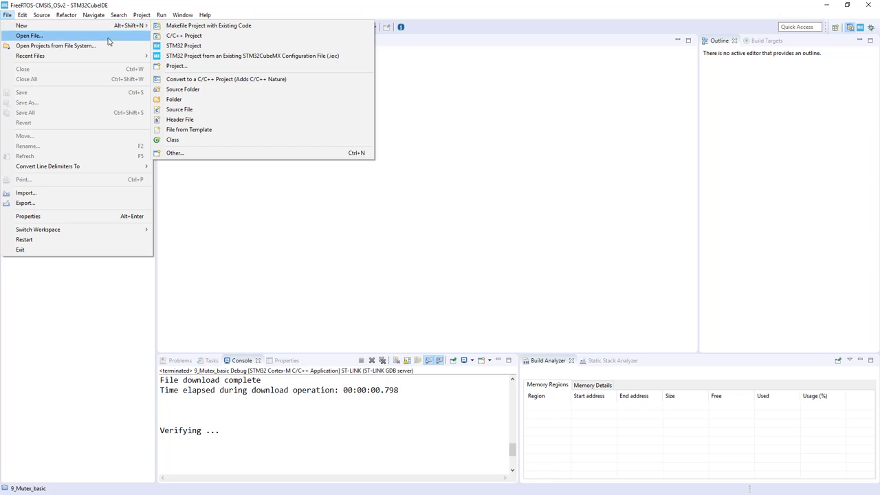
left_click(183, 45)
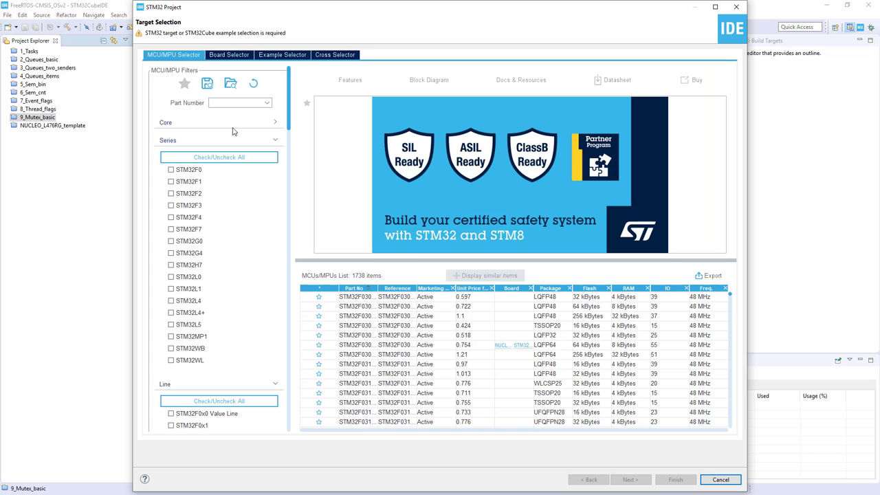
left_click(222, 101)
type("l")
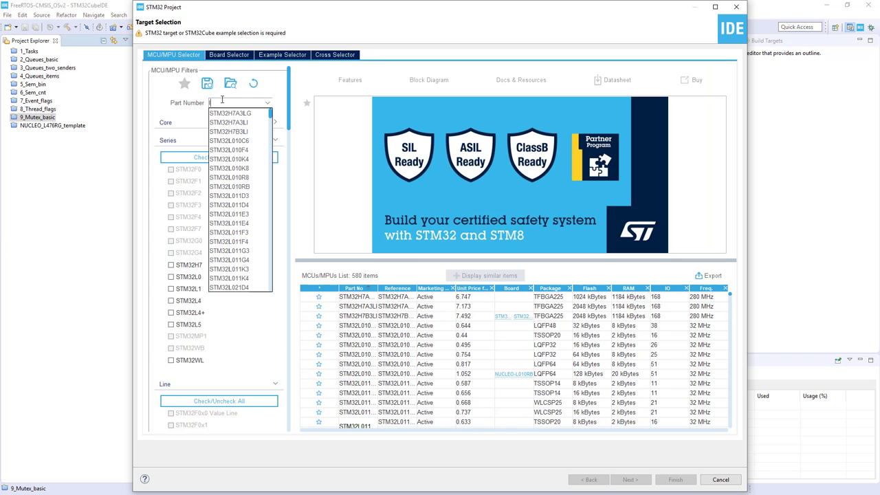
type("476rg")
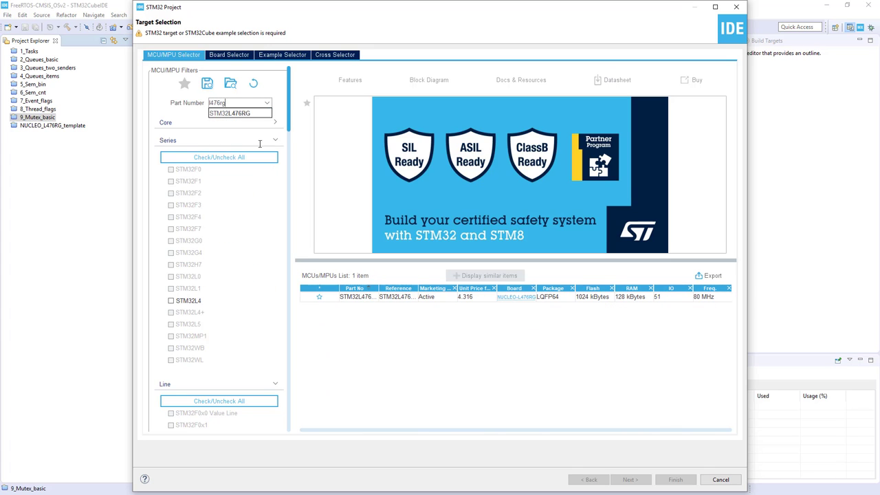
key("Down")
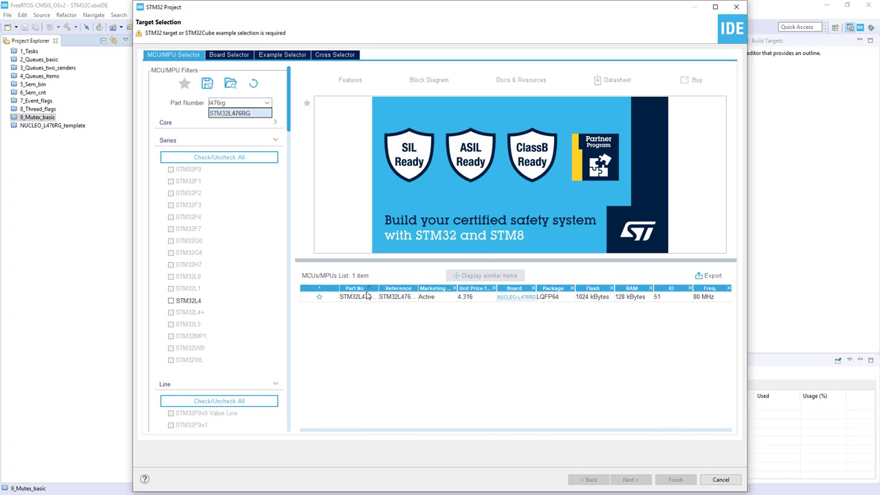
left_click(366, 299)
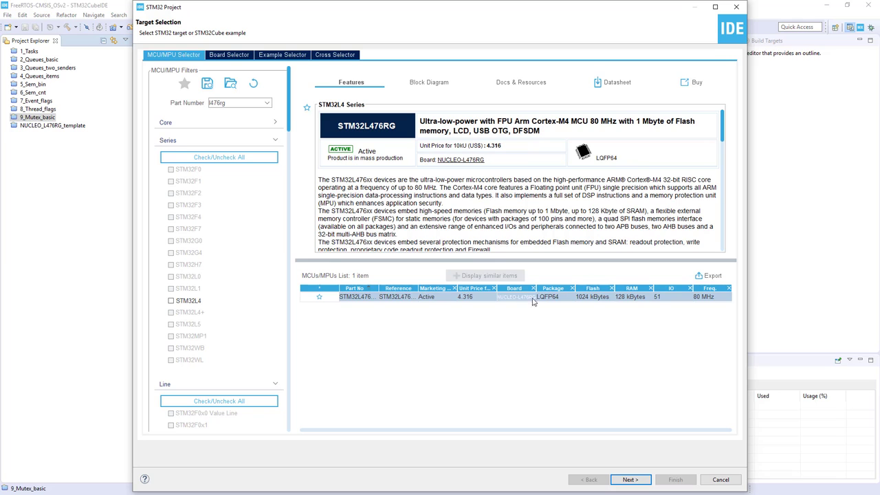
left_click(630, 480)
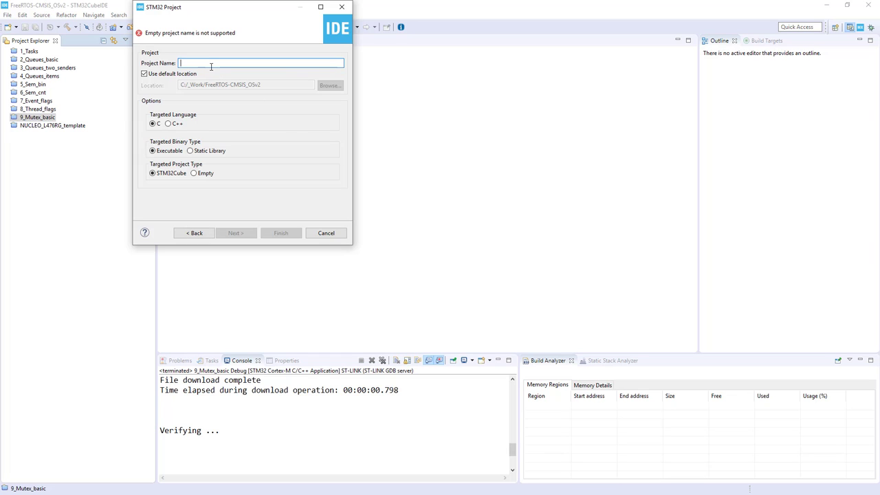
- Name the project 10_Mutex_sem and create it with the default location and options
type("10_")
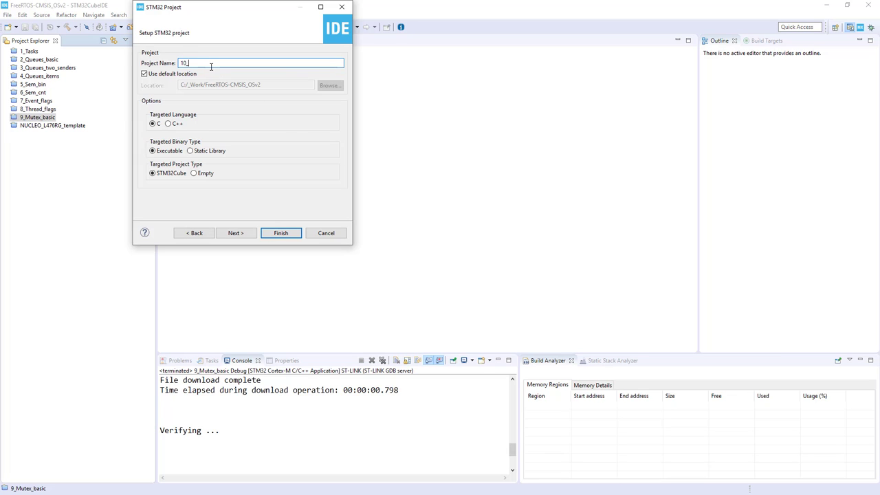
type("Mutex_sem")
left_click(274, 235)
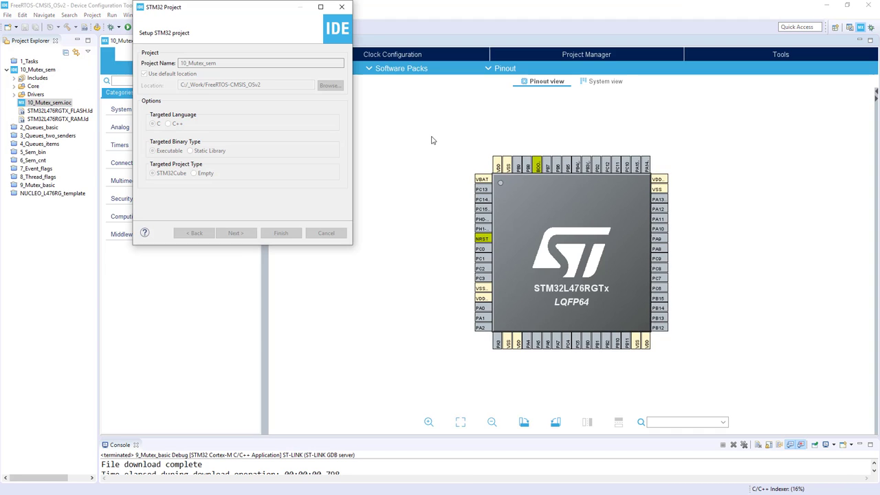
- Configure the SYS peripheral with Trace Asynchronous Sw debugging and TIM6 as the timebase source
left_click(129, 113)
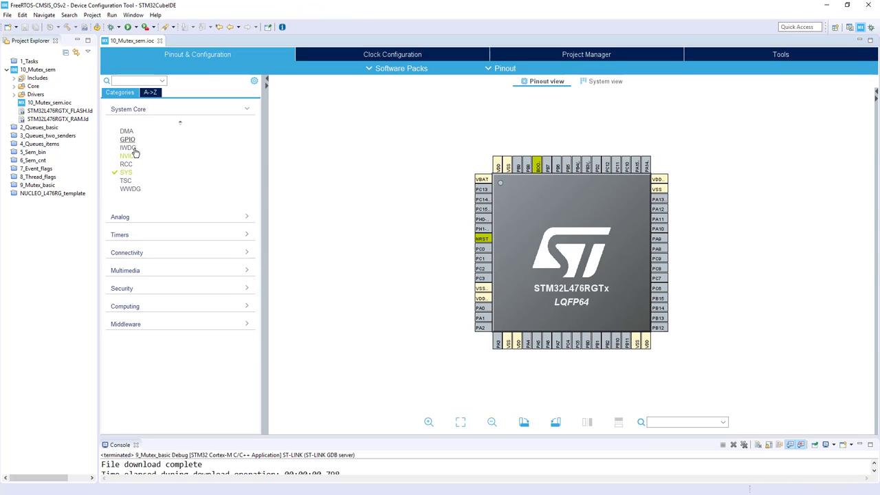
left_click(126, 172)
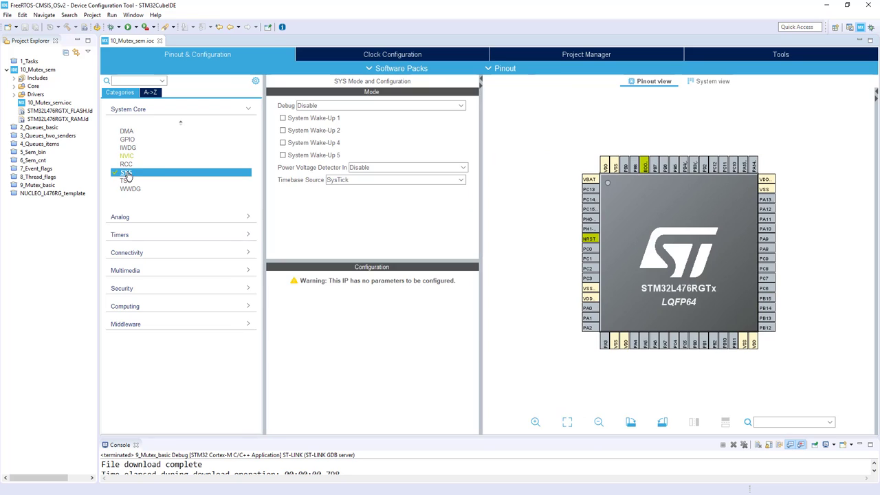
left_click(311, 107)
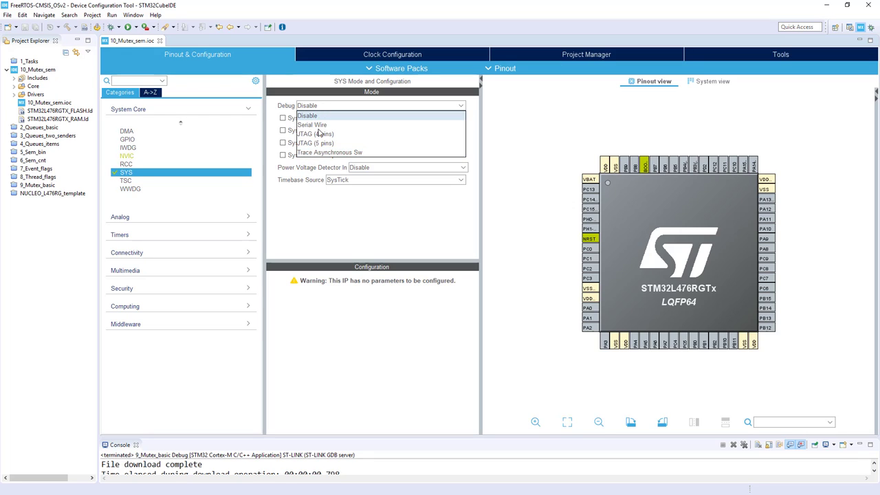
left_click(315, 152)
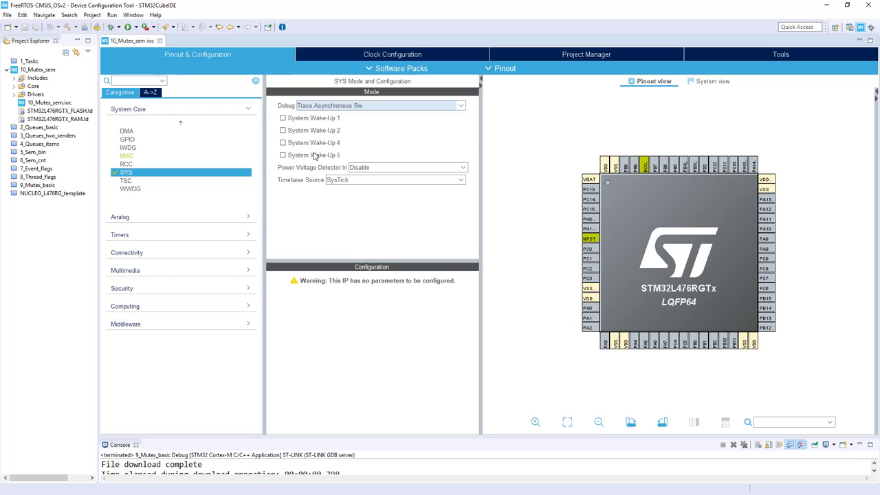
scroll(695, 207, "up", 5)
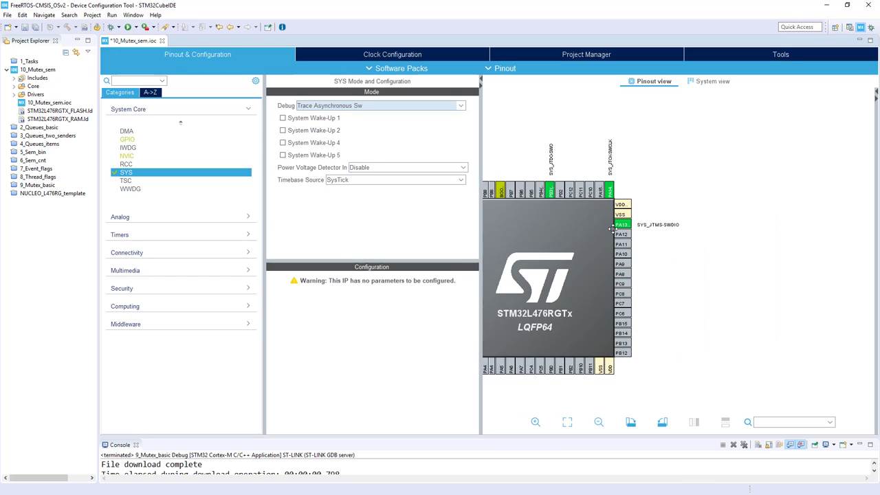
left_click_drag(633, 194, 626, 338)
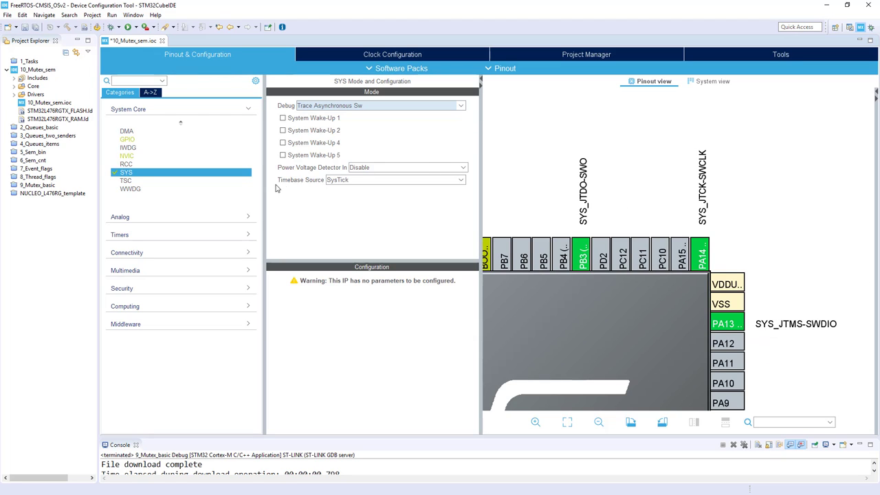
left_click(347, 183)
left_click(343, 248)
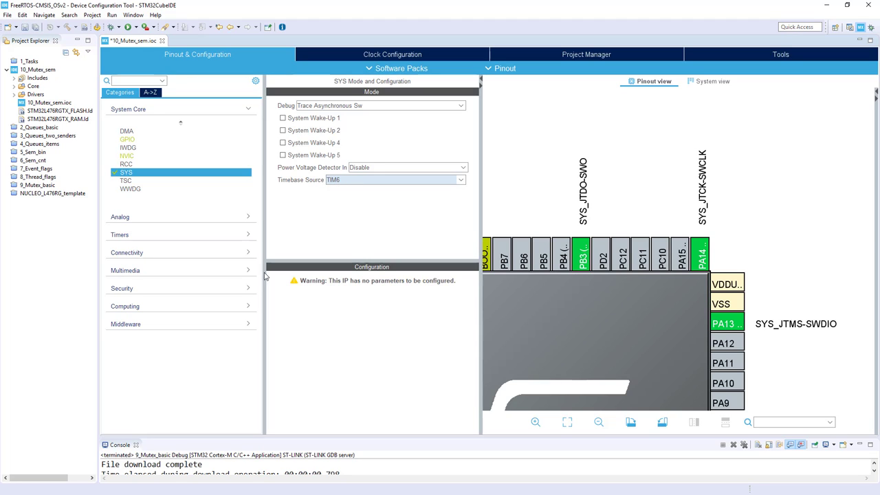
- Enable the FreeRTOS middleware with the CMSIS_V2 interface and enlarge its configuration area
left_click(121, 327)
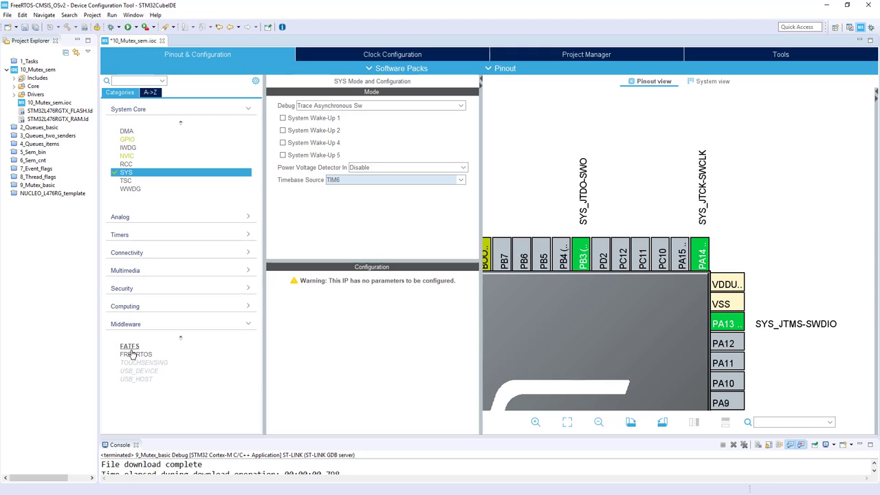
left_click(134, 355)
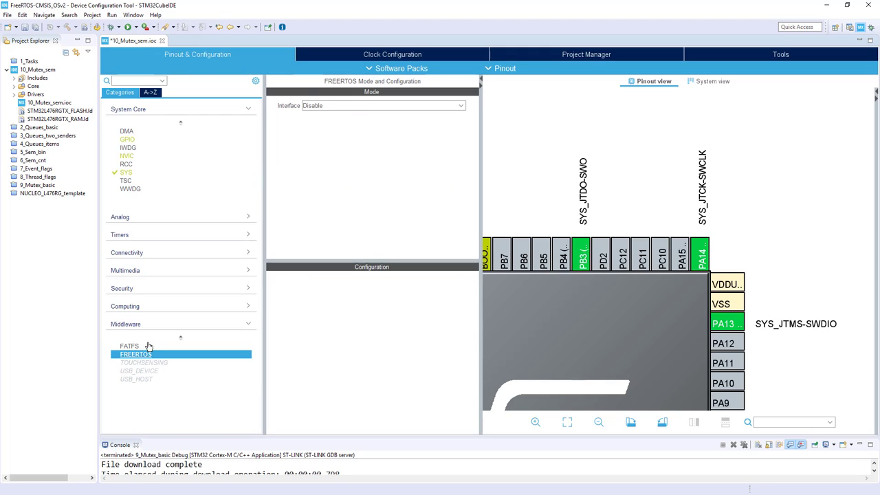
left_click(316, 106)
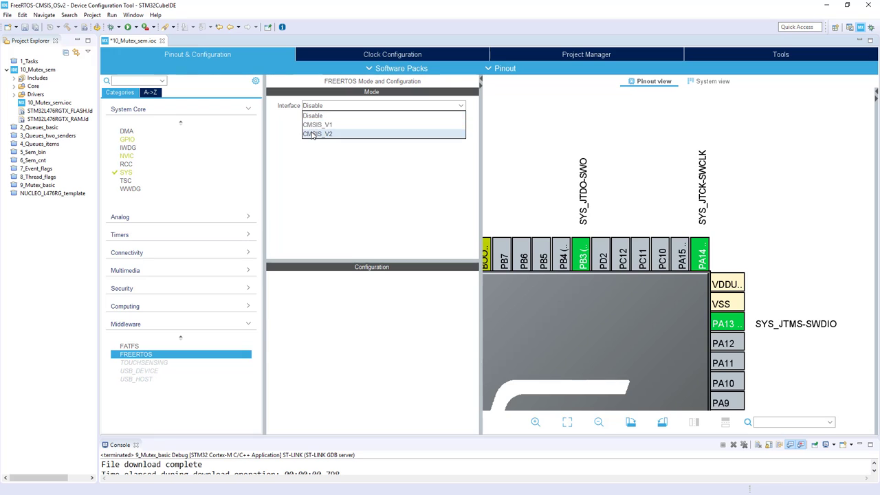
left_click(317, 133)
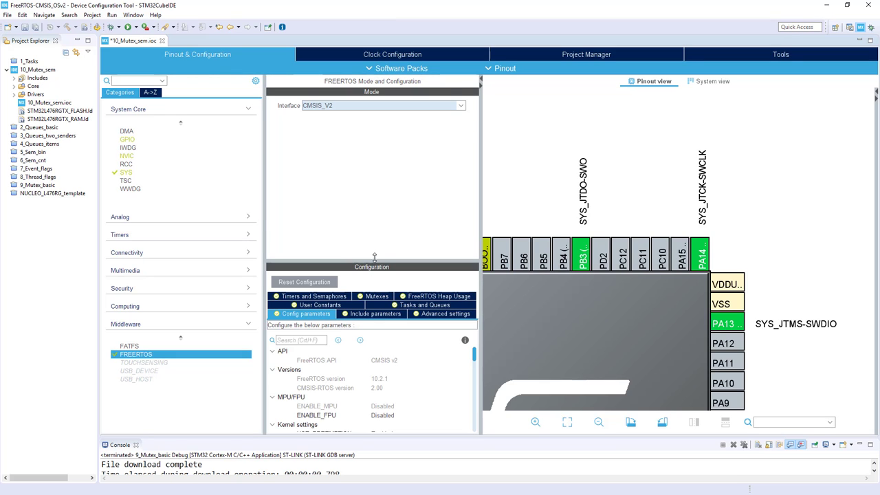
left_click_drag(375, 257, 375, 157)
left_click_drag(481, 206, 662, 208)
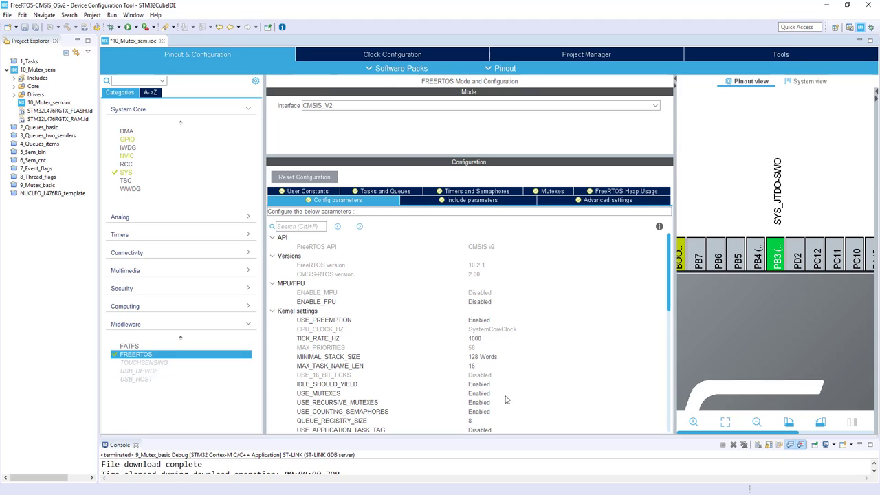
- Edit the FreeRTOS default task: name it Task2, with a stack size of 256 words and entry function StartTask1
left_click(385, 191)
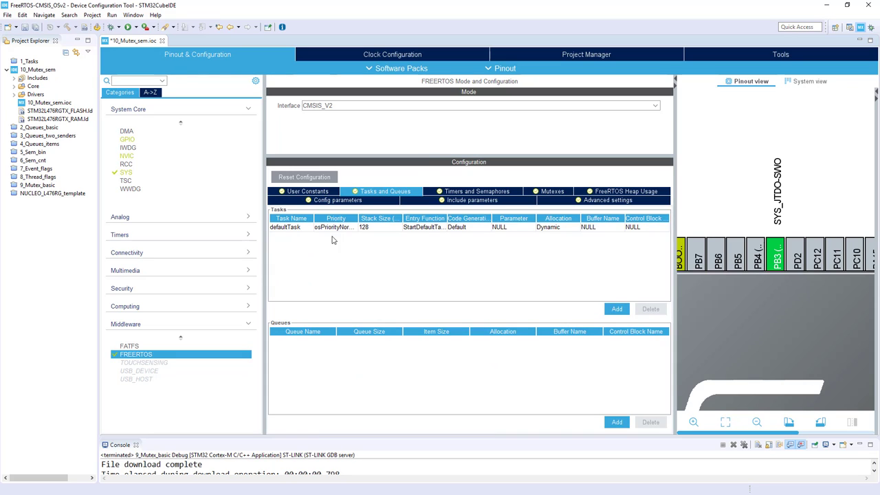
left_click(285, 229)
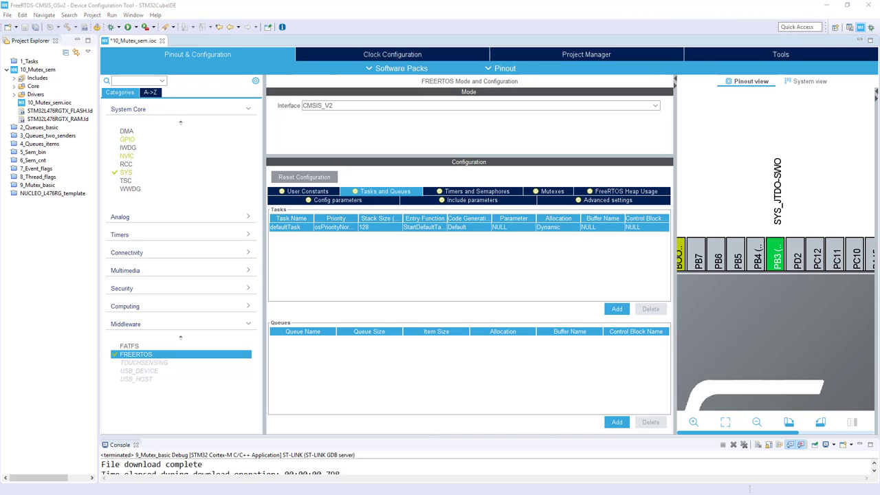
double_click(618, 227)
left_click_drag(654, 200, 420, 254)
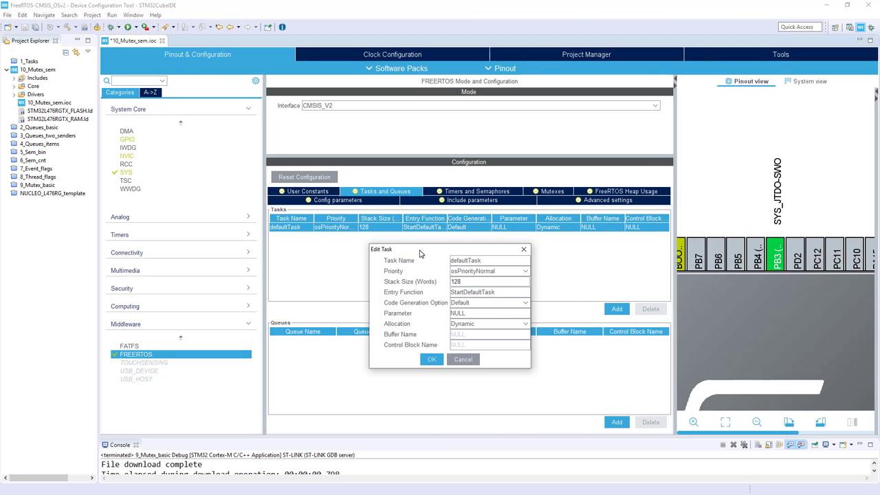
key("ctrl+a")
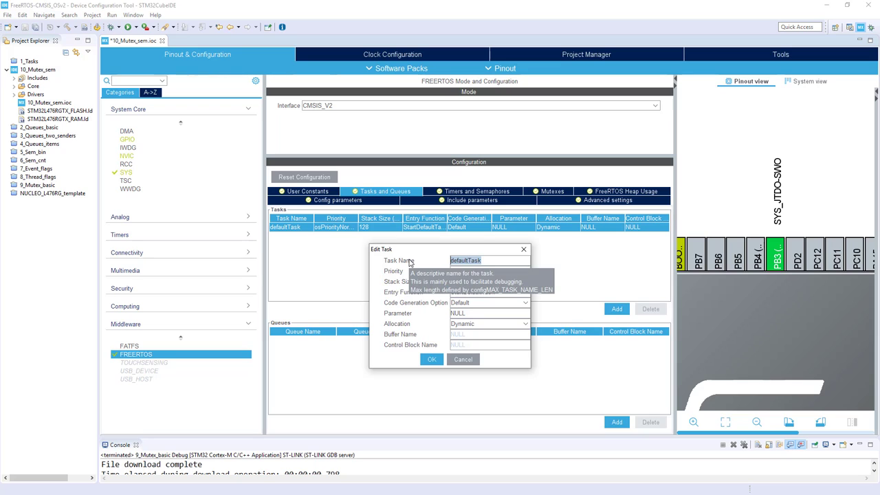
type("Task2")
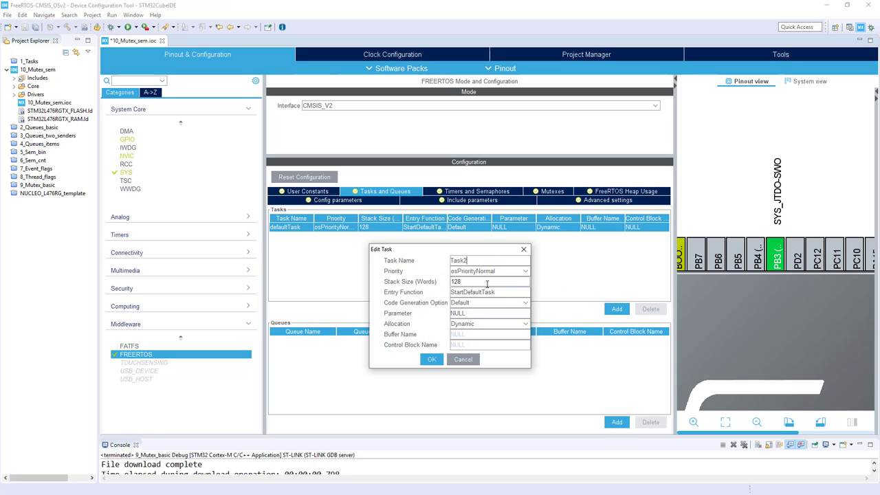
double_click(487, 284)
type("256")
left_click_drag(498, 291, 462, 294)
key("BackSpace")
left_click(432, 360)
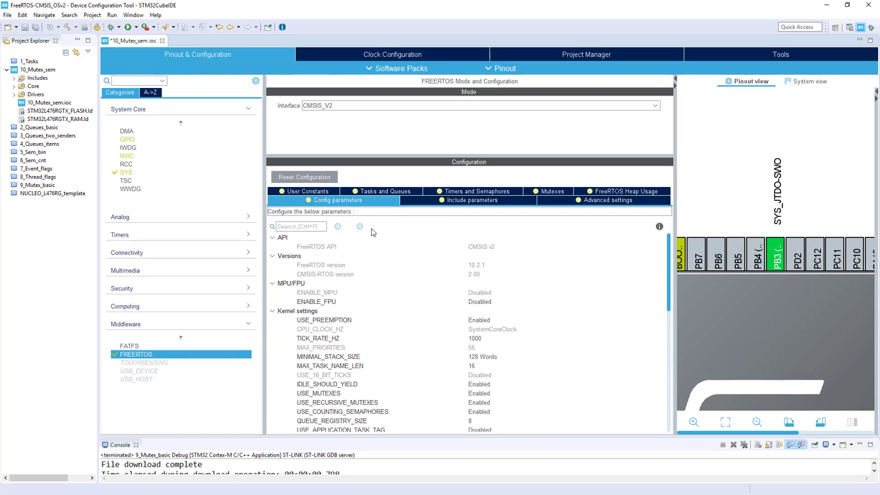
- Set up a new FreeRTOS task named Task2 with osPriorityNormal priority and a stack size of 256 words
left_click(375, 192)
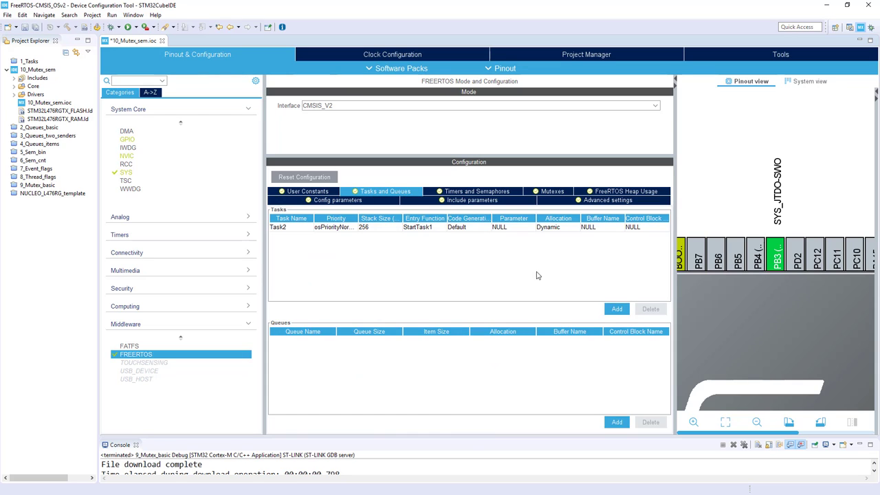
left_click(615, 310)
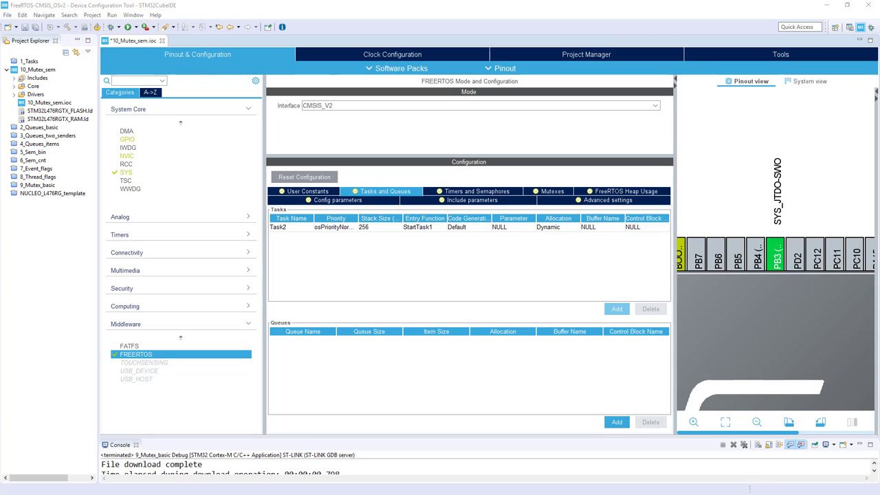
left_click_drag(441, 193, 344, 244)
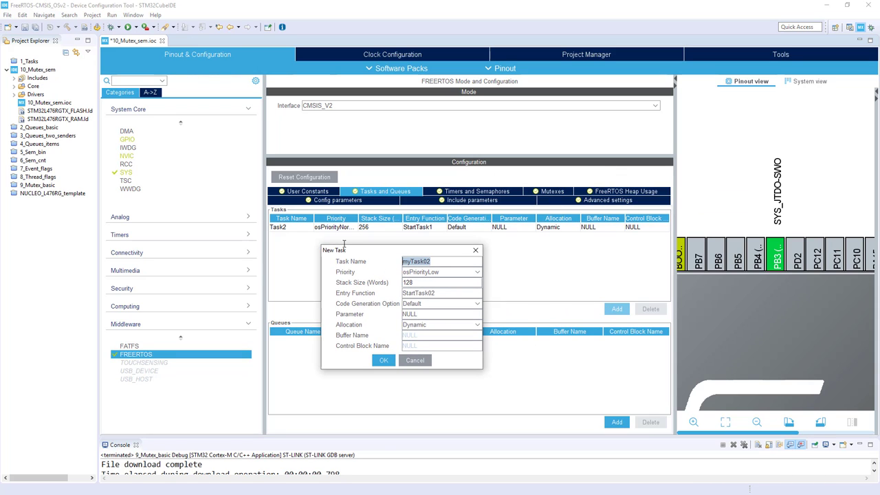
type("Task")
left_click(440, 272)
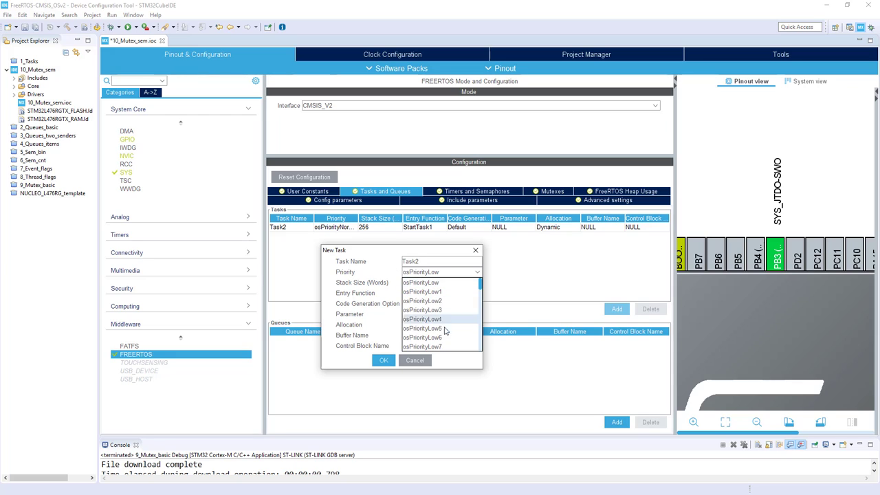
scroll(439, 311, "down", 5)
left_click(426, 292)
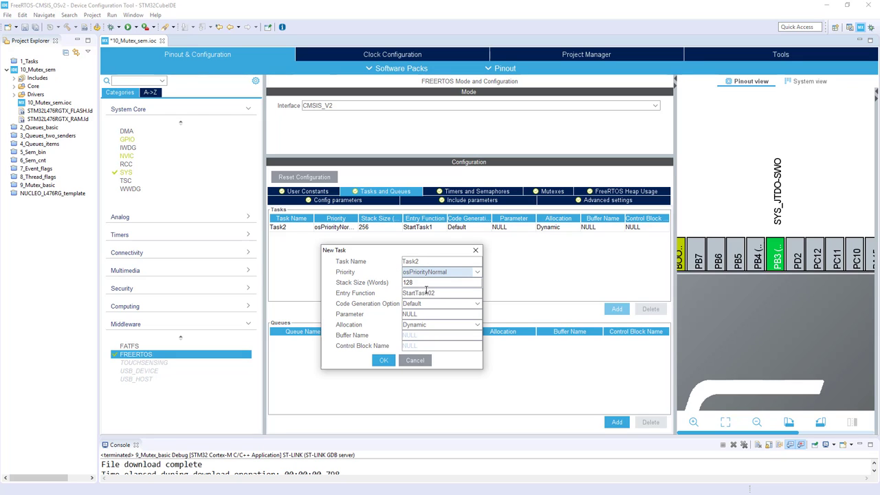
double_click(425, 282)
type("256")
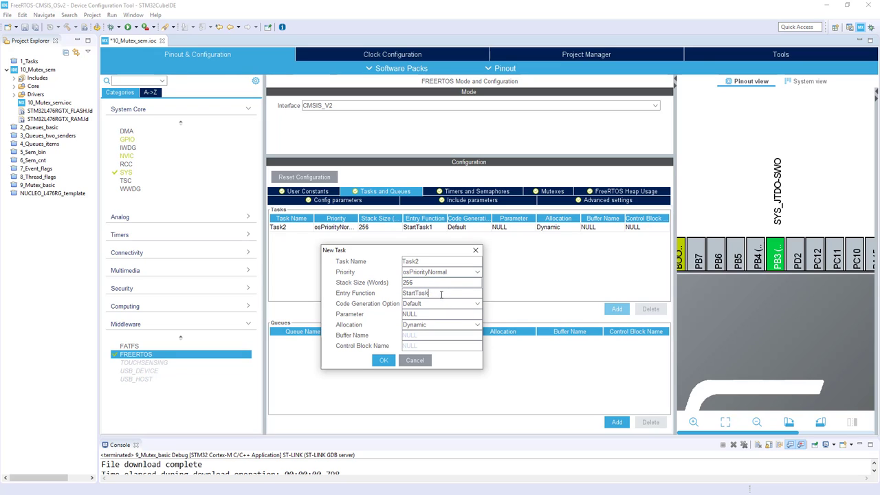
- Give the new task the name Task1 and the entry function StartTask1, and add it to the task list
type("2")
left_click(385, 360)
left_click(423, 262)
key("BackSpace")
left_click(384, 360)
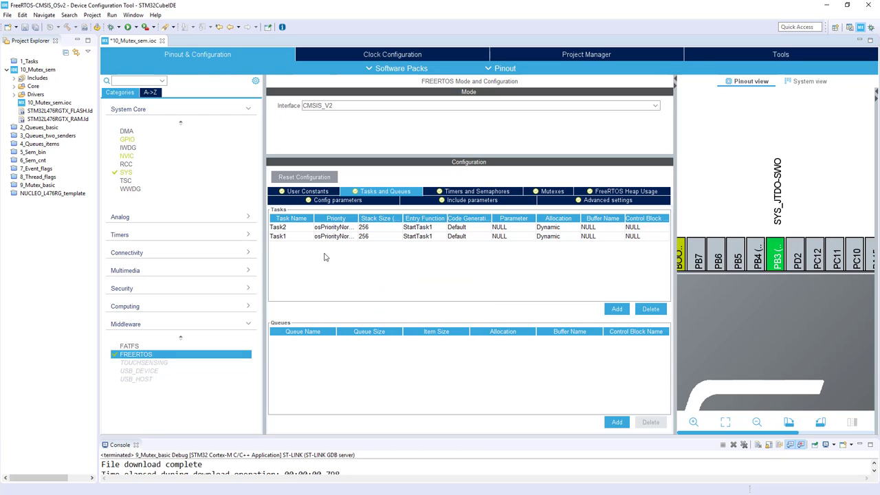
left_click(272, 228)
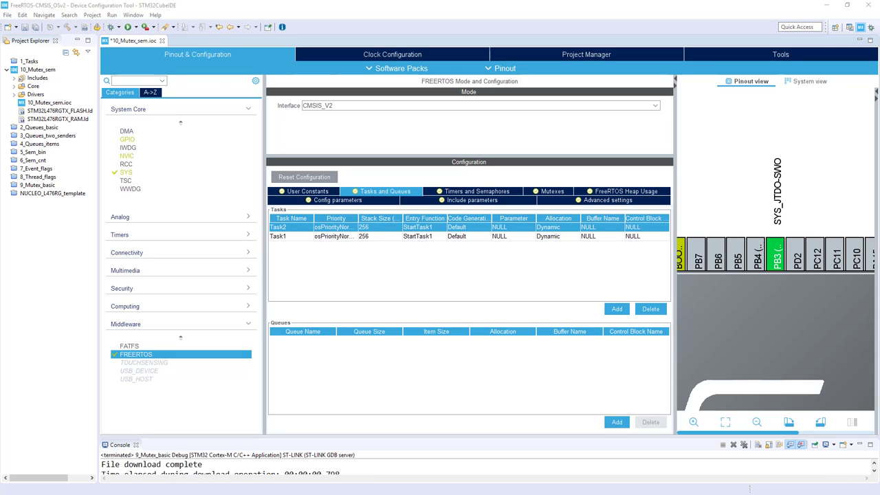
double_click(277, 236)
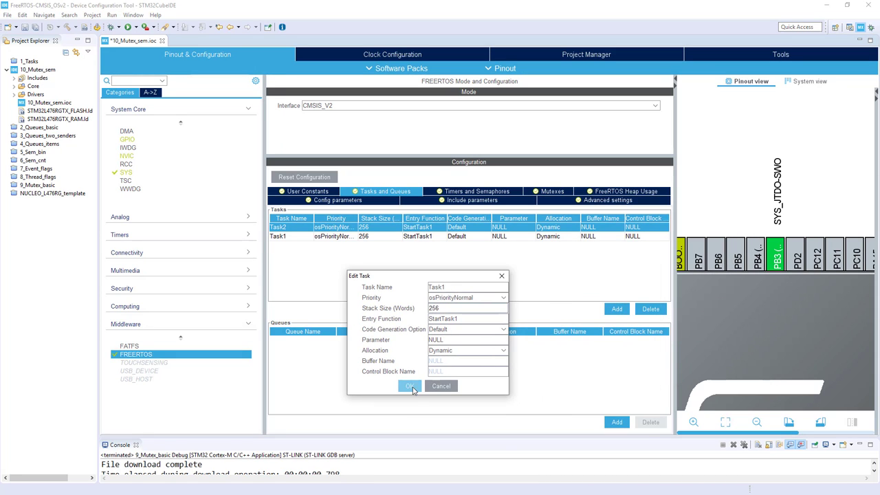
left_click(510, 374)
left_click(442, 386)
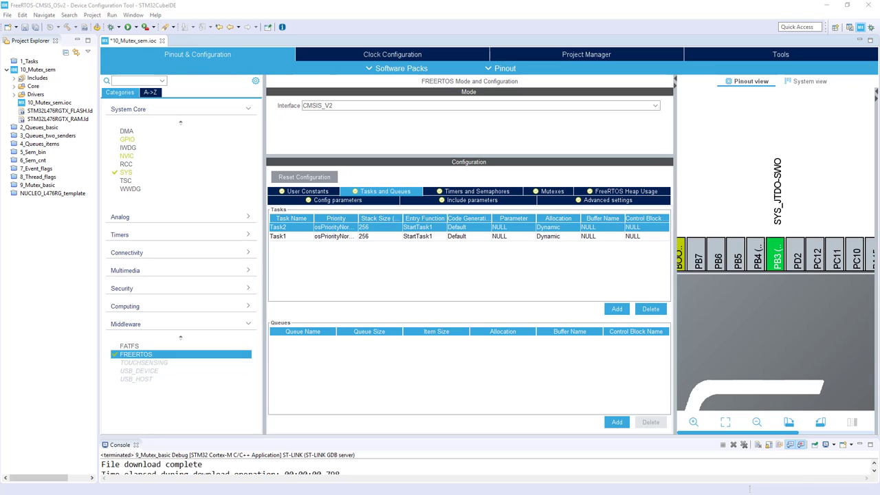
- Change the entry function of the FreeRTOS task Task2 to StartTask2
right_click(845, 202)
left_click(859, 210)
left_click_drag(586, 281, 355, 314)
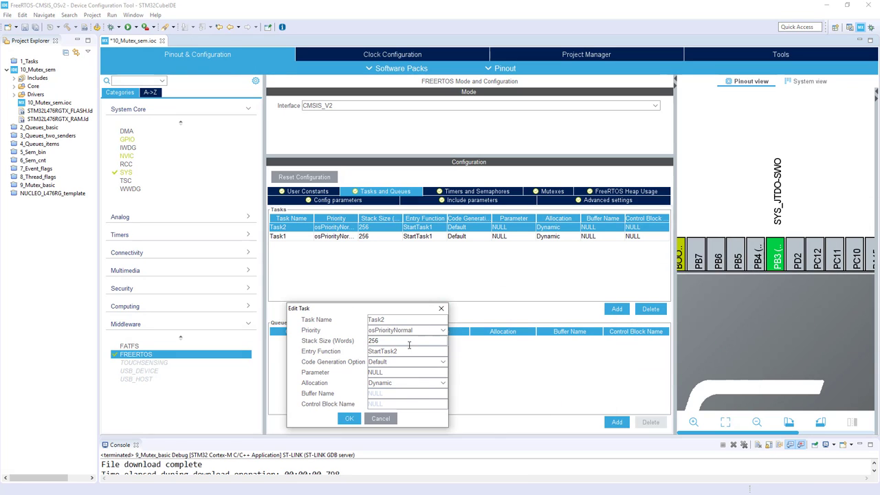
left_click(349, 418)
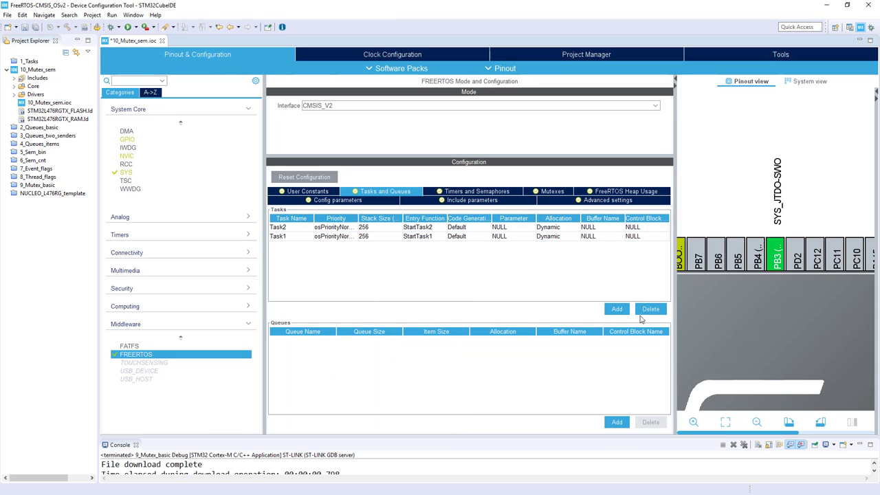
- Start a new FreeRTOS task named Task3 with osPriorityNormal priority
left_click(616, 308)
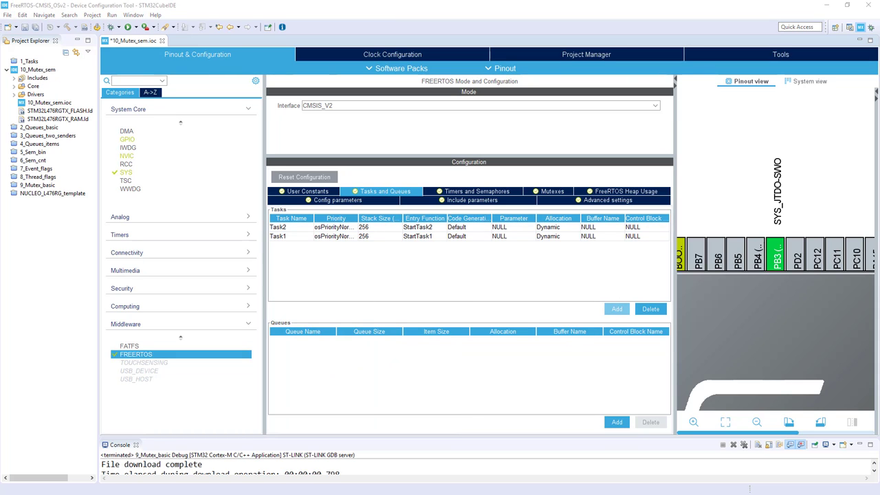
left_click_drag(589, 153, 407, 265)
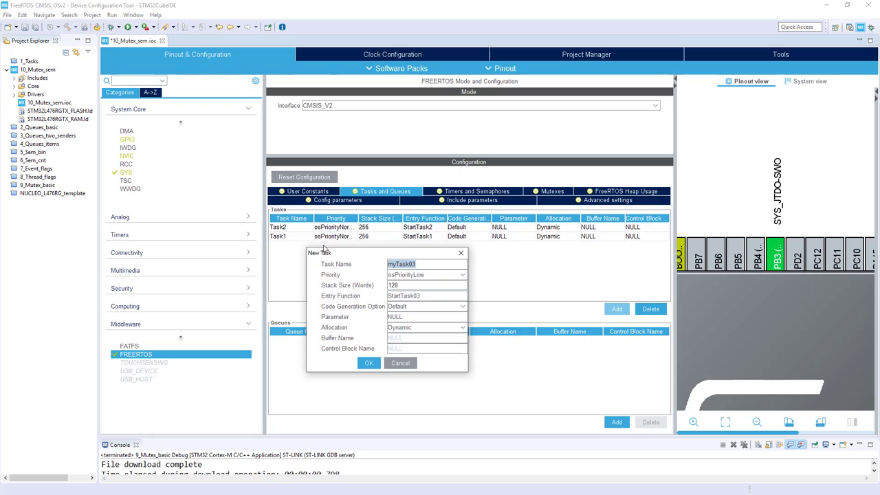
type("Task")
left_click(416, 274)
scroll(428, 310, "down", 5)
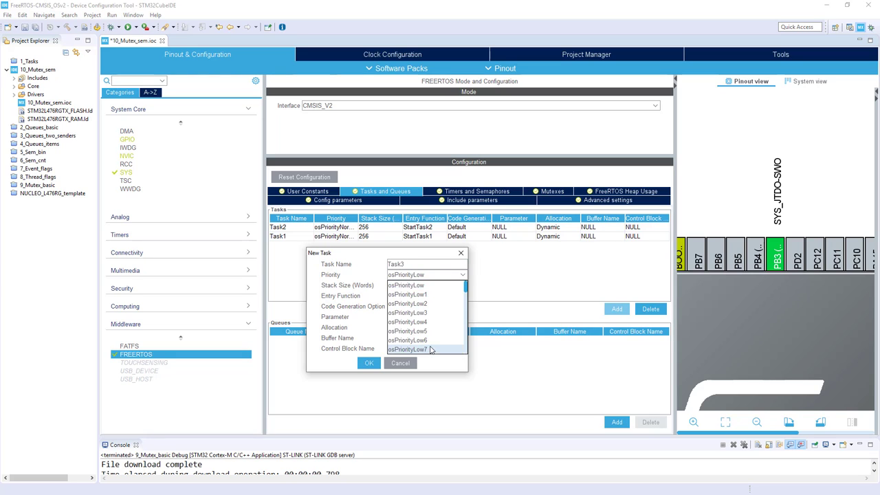
left_click(412, 321)
- Give Task3 a stack size of 256 words and the entry function StartTask3, and add it to the task list
key("Tab")
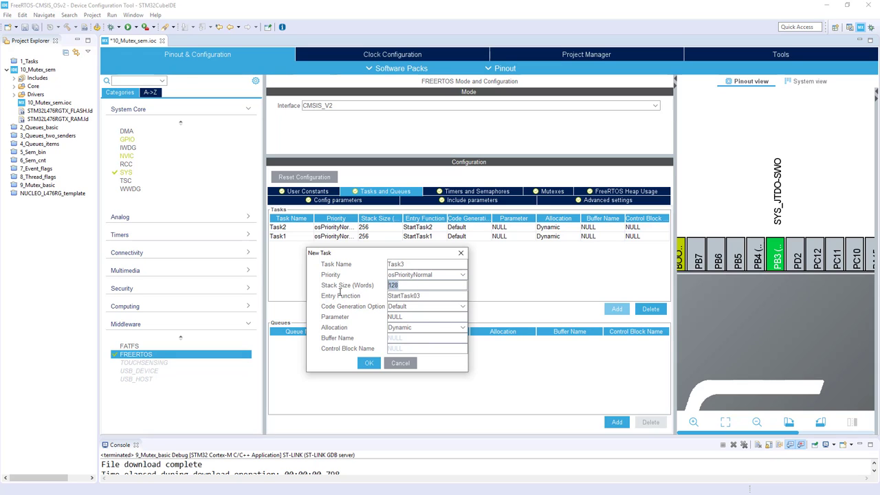
key("End")
type("25")
key("ctrl+a")
type("256")
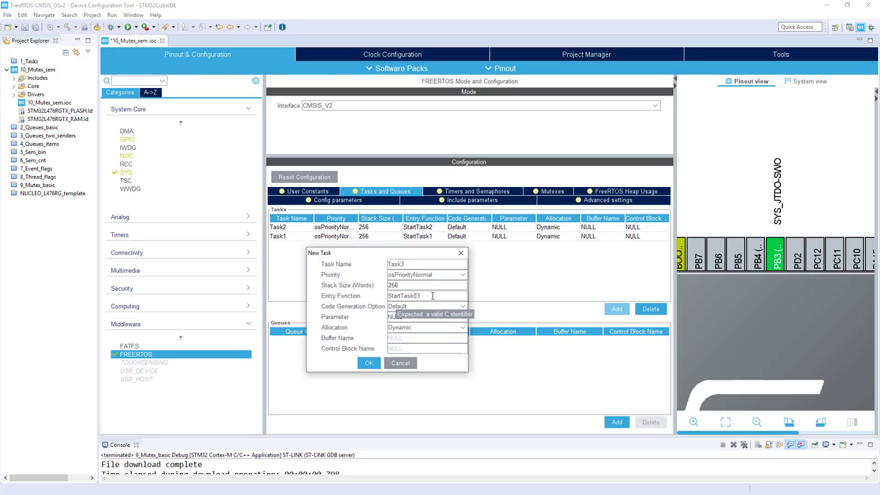
left_click(431, 295)
key("BackSpace")
key("BackSpace")
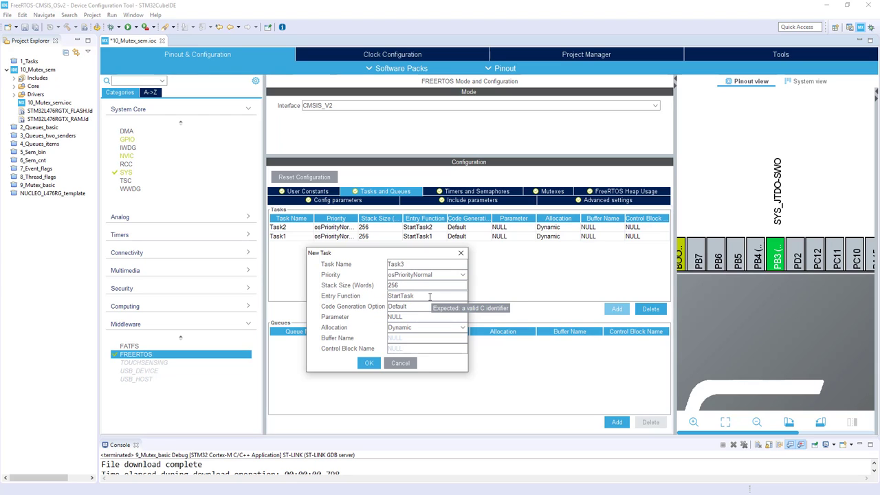
type("3")
left_click(369, 363)
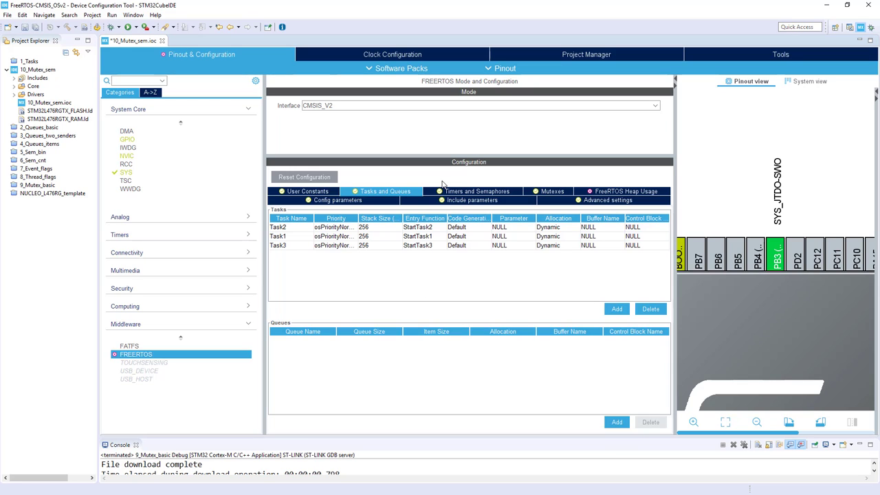
- Add a FreeRTOS mutex with the default name and dynamic allocation
left_click(534, 194)
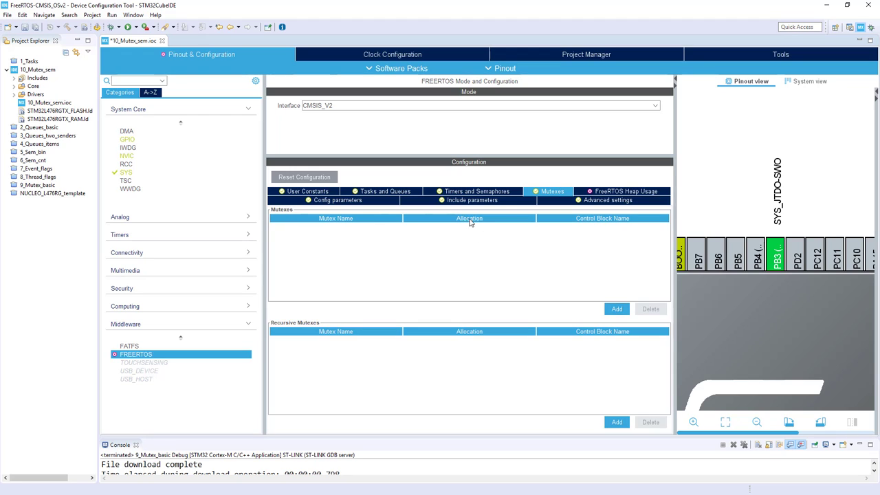
left_click(616, 310)
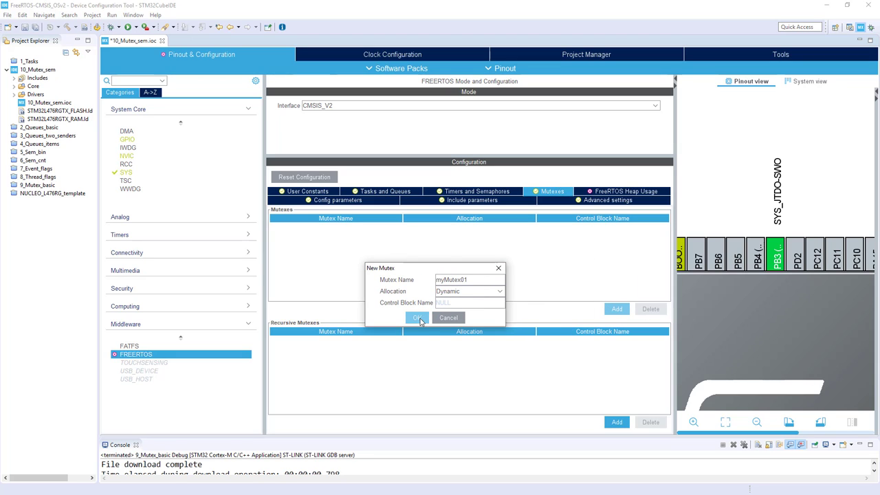
left_click(416, 318)
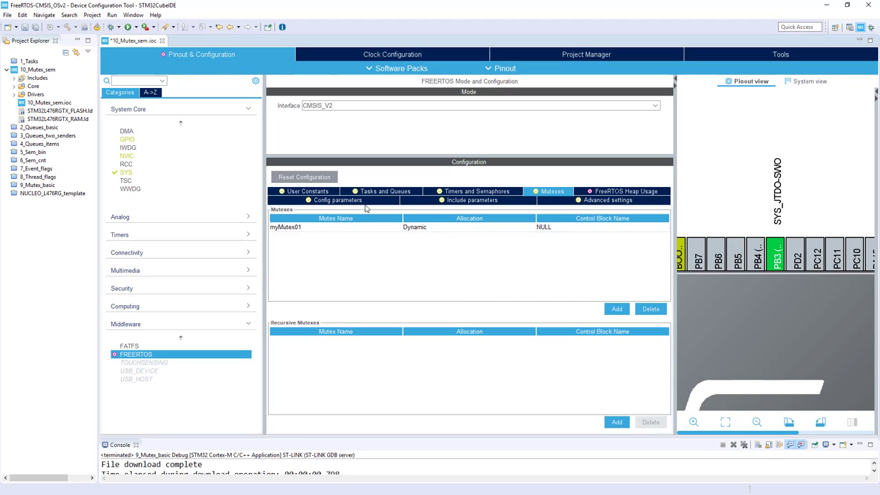
- Add a FreeRTOS binary semaphore with the default name and dynamic allocation
left_click(490, 195)
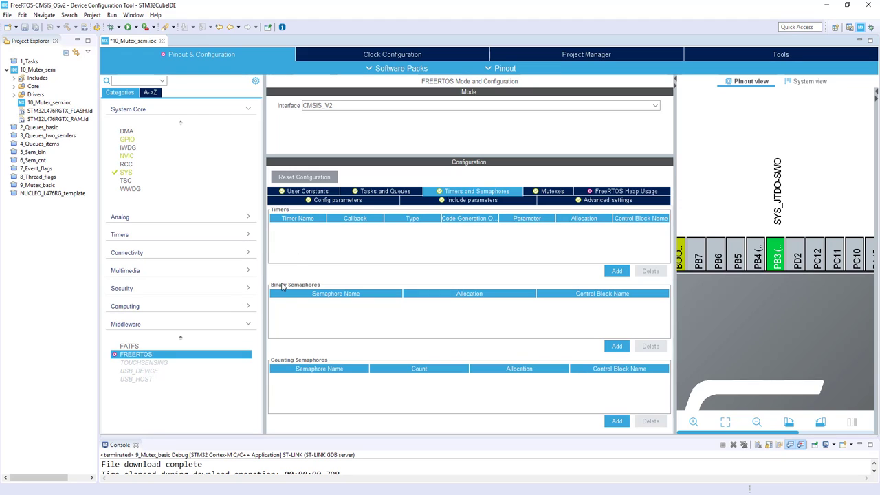
left_click(616, 346)
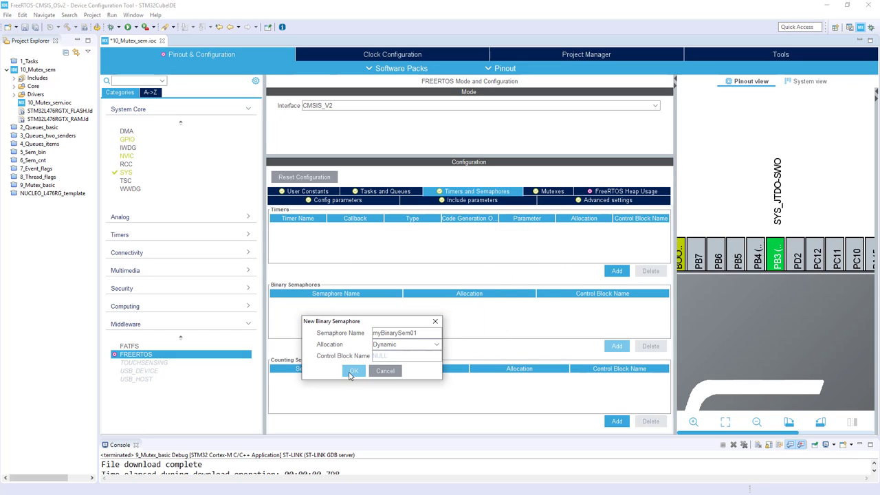
left_click(352, 371)
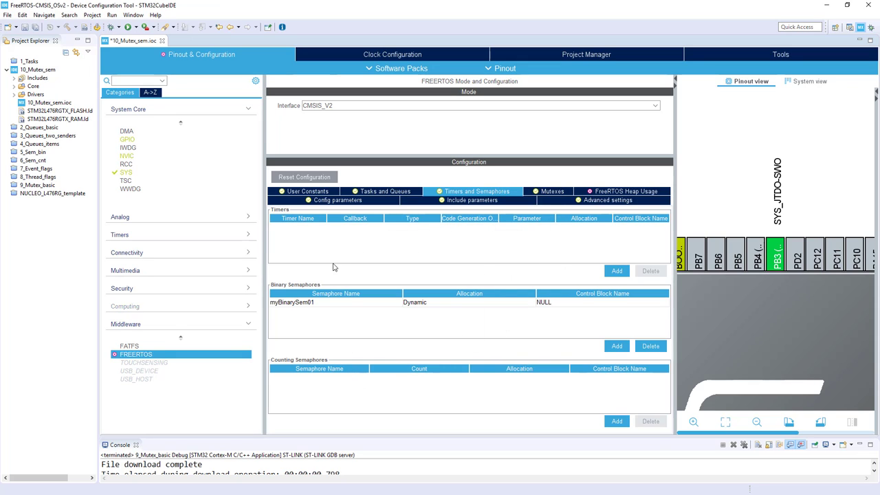
- Check the FreeRTOS heap usage, set TOTAL_HEAP_SIZE to 4000 bytes and review the heap usage again
left_click(618, 194)
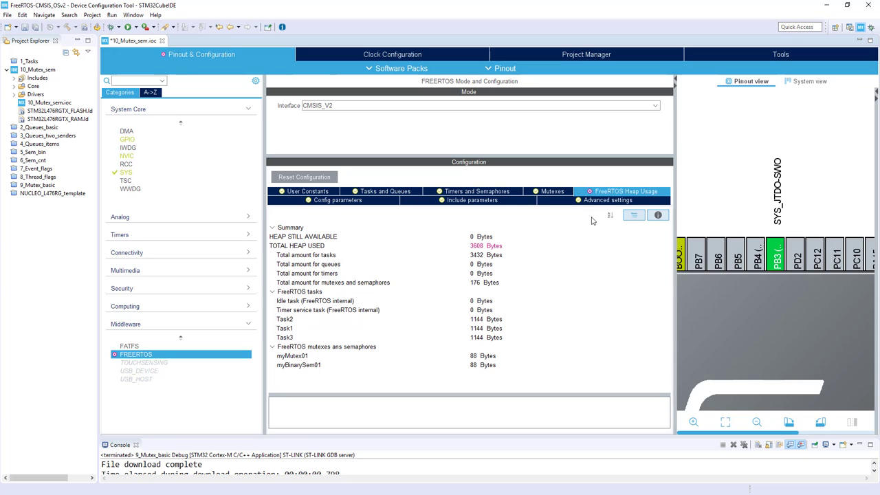
left_click(324, 203)
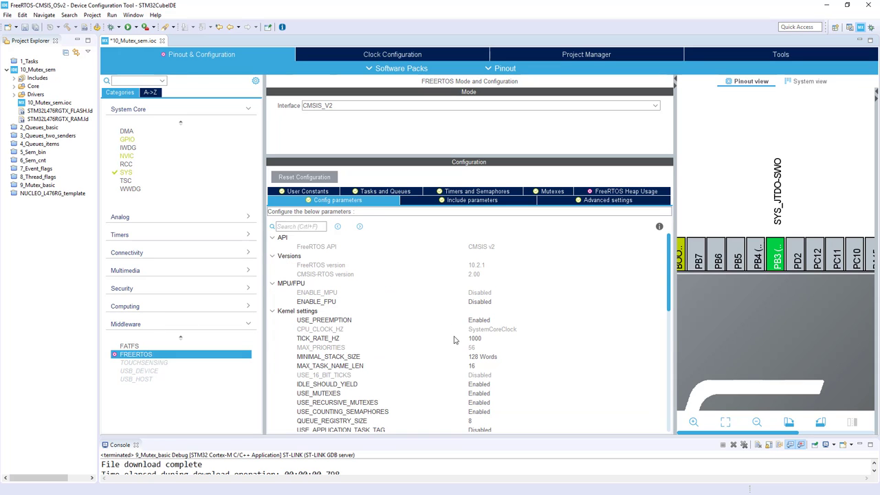
scroll(455, 341, "down", 4)
scroll(455, 342, "down", 5)
scroll(455, 342, "up", 2)
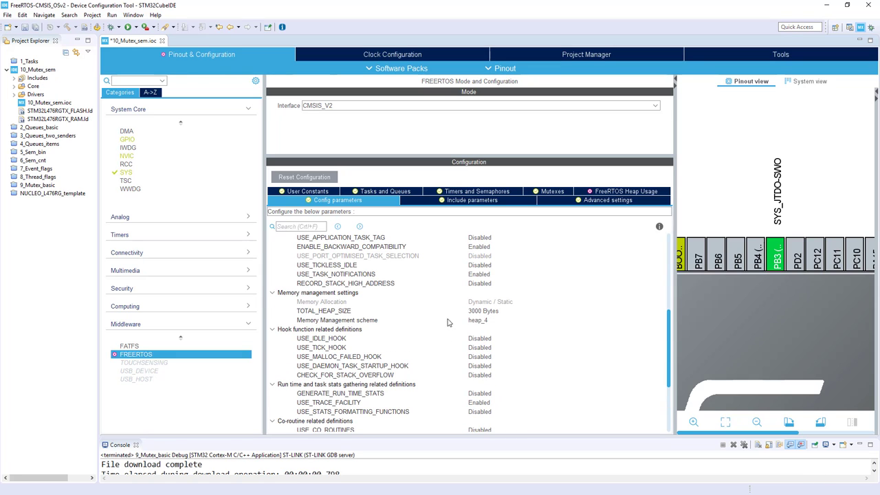
left_click(479, 313)
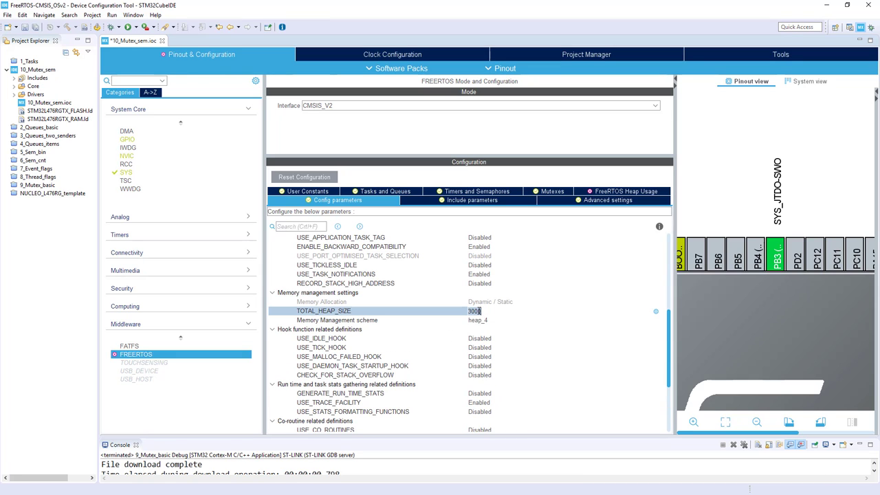
key("BackSpace")
key("BackSpace")
key("BackSpace")
key("BackSpace")
type("4000")
key("Return")
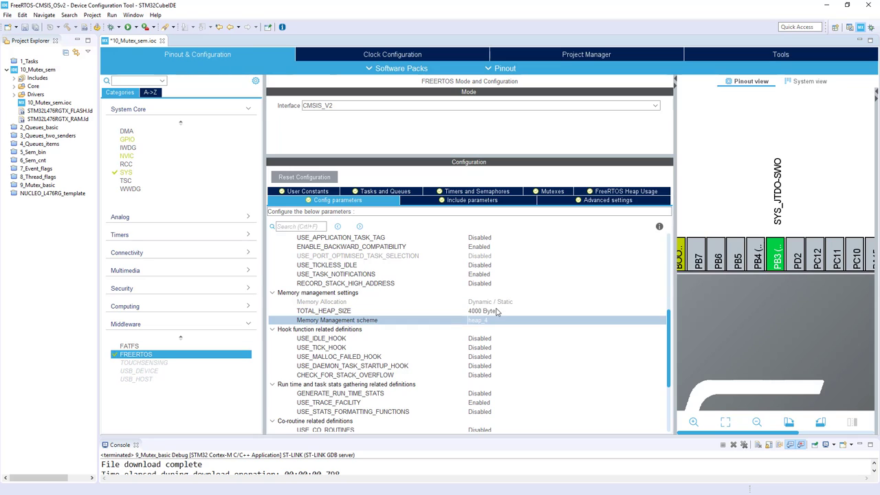
left_click(610, 193)
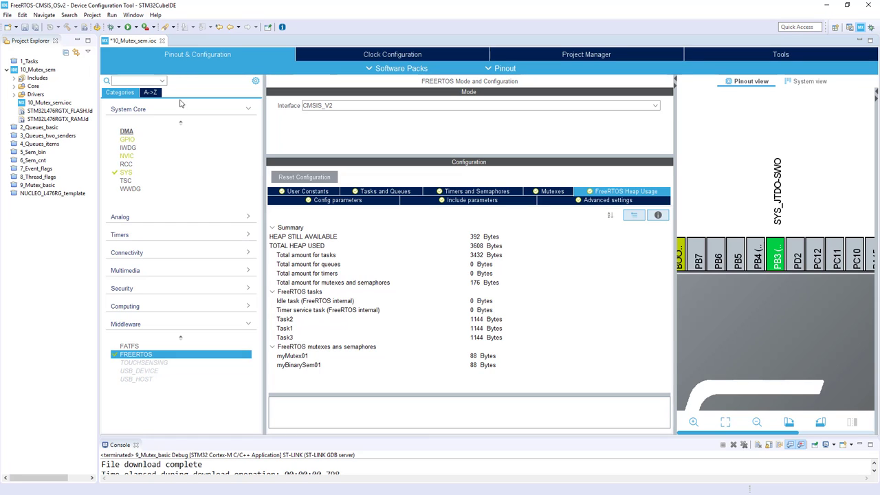
- Save the configuration to generate the project code, and open main.c from the Core/Src folder of 10_Mutex_sem
left_click(97, 27)
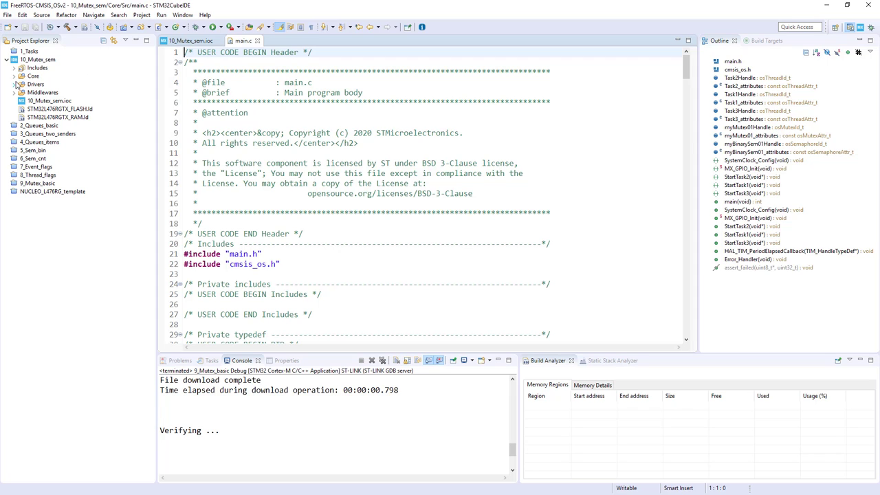
left_click(13, 75)
left_click(23, 92)
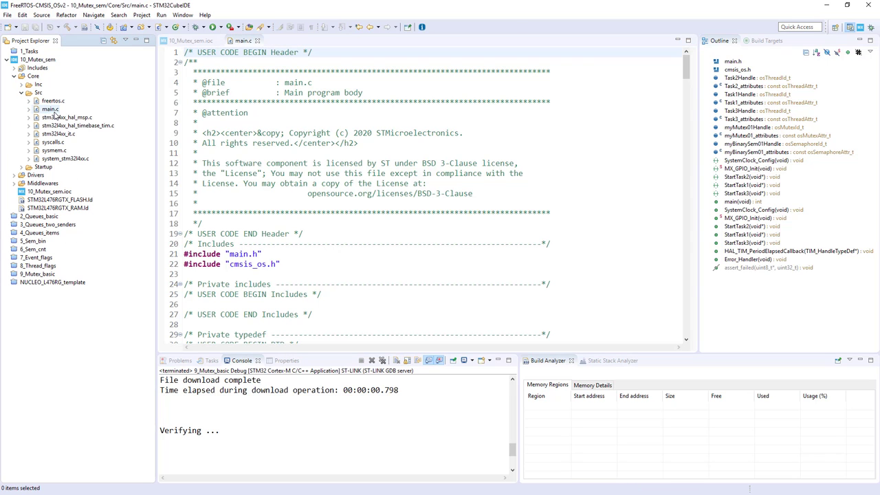
double_click(49, 109)
- Examine the generated task, mutex and semaphore definitions in main.c and where main() creates them
left_click(276, 183)
scroll(345, 206, "down", 2)
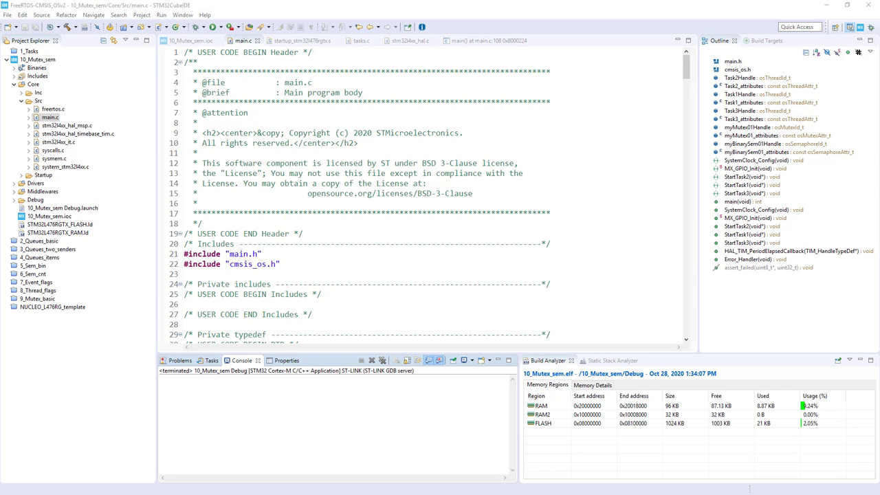
scroll(430, 231, "down", 11)
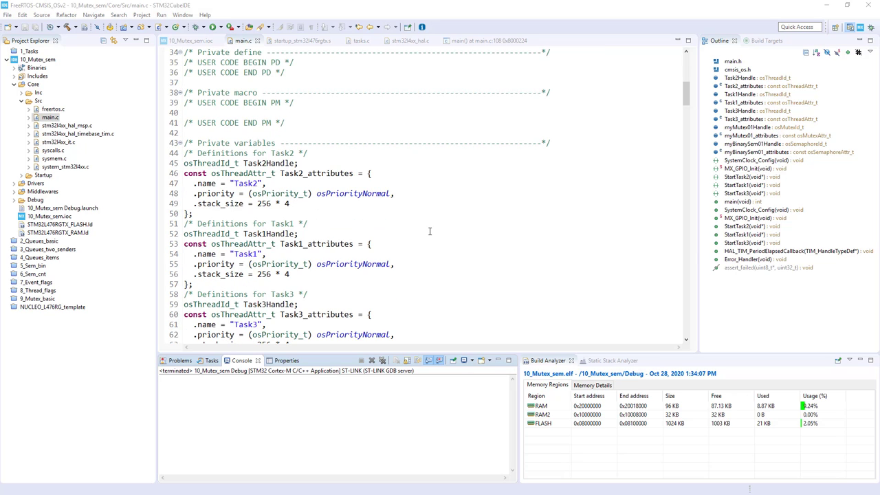
scroll(429, 231, "down", 1)
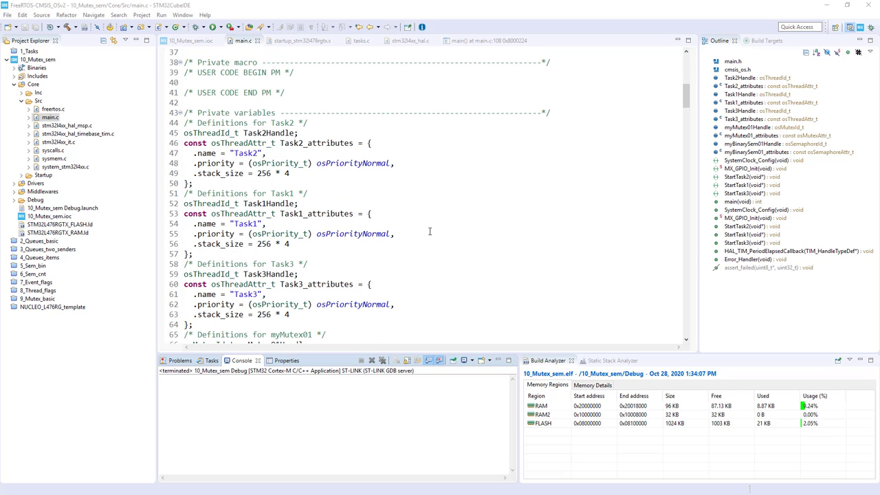
scroll(430, 231, "down", 1)
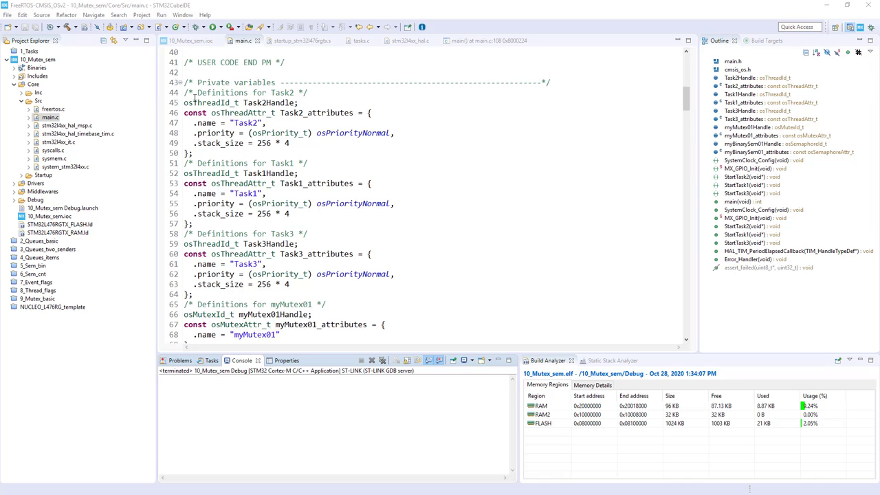
scroll(326, 166, "down", 4)
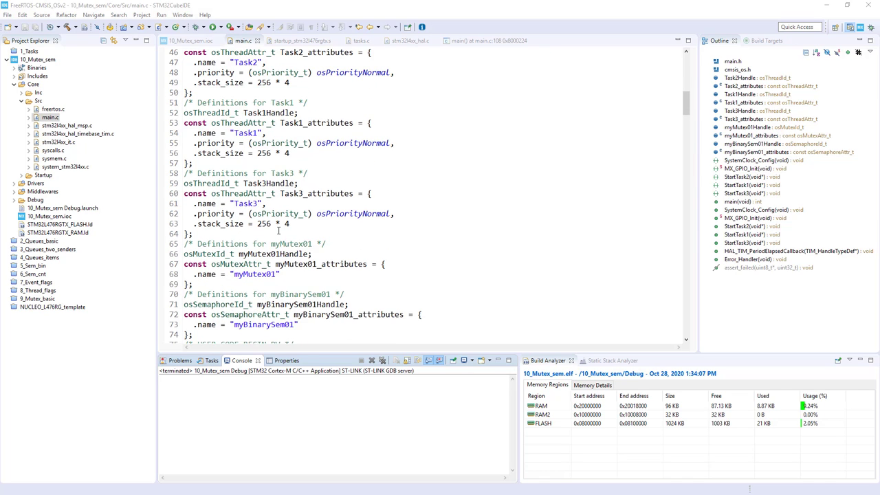
scroll(387, 237, "down", 2)
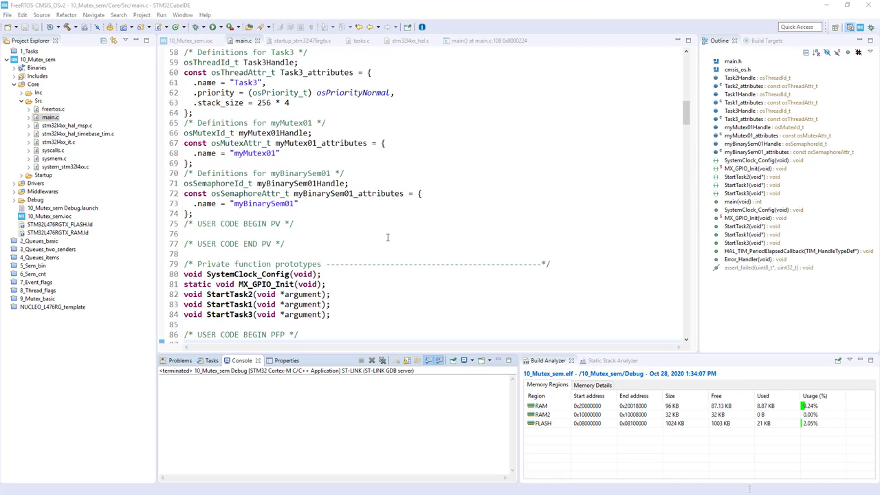
scroll(325, 229, "down", 14)
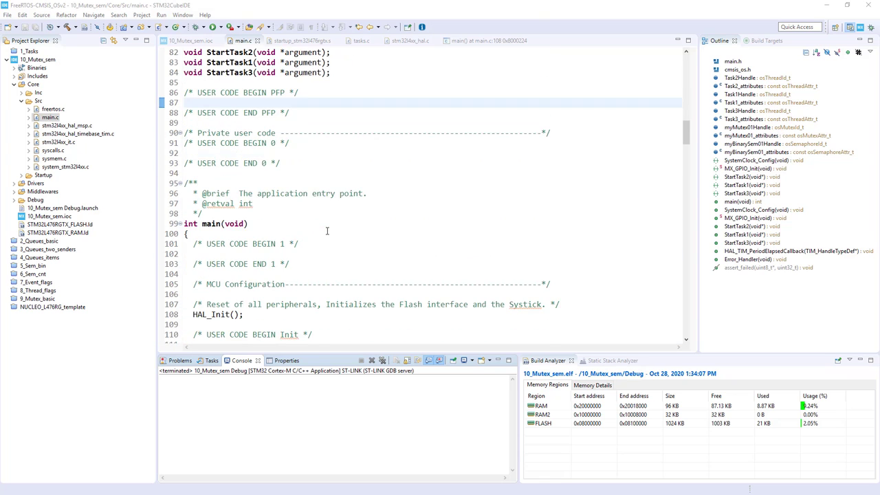
scroll(327, 231, "down", 5)
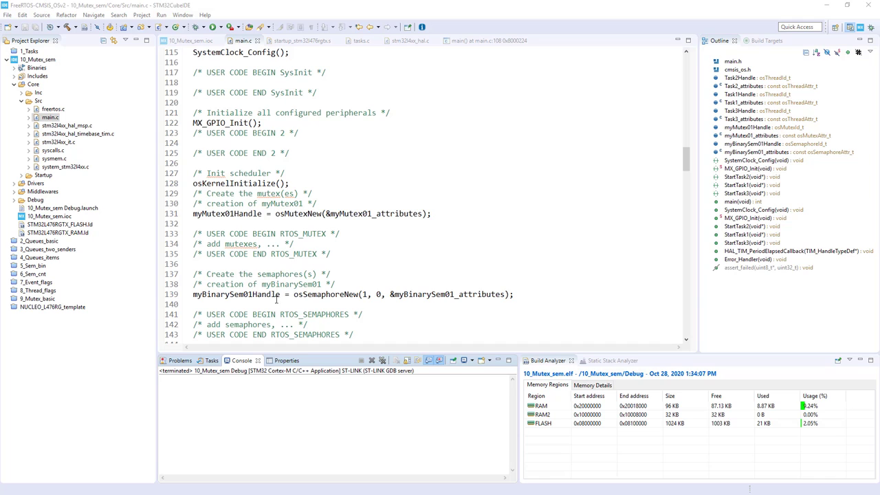
scroll(382, 311, "down", 9)
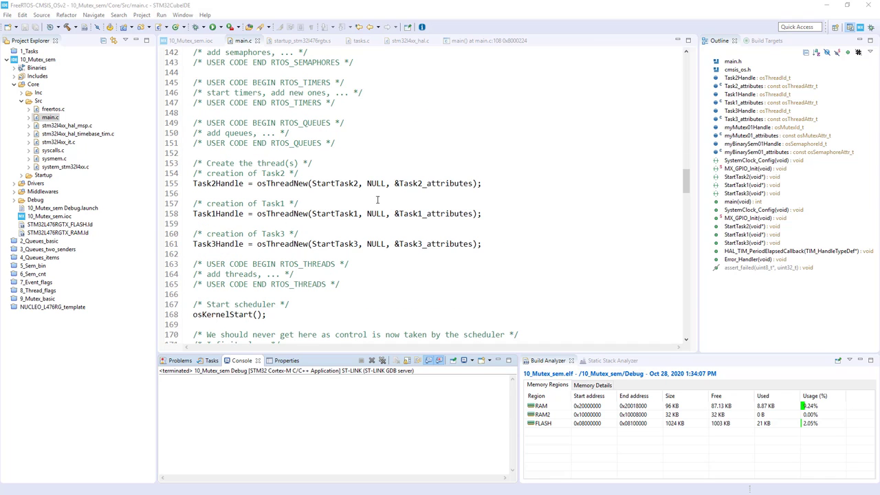
- Replace the osDelay(1); statement in StartTask3's infinite loop in main.c with a statement beginning with "Task"
scroll(261, 261, "down", 17)
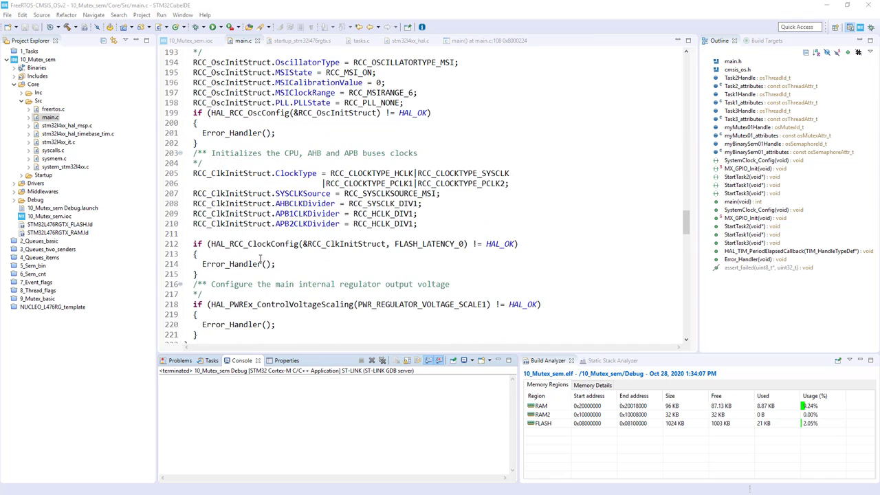
scroll(260, 258, "down", 13)
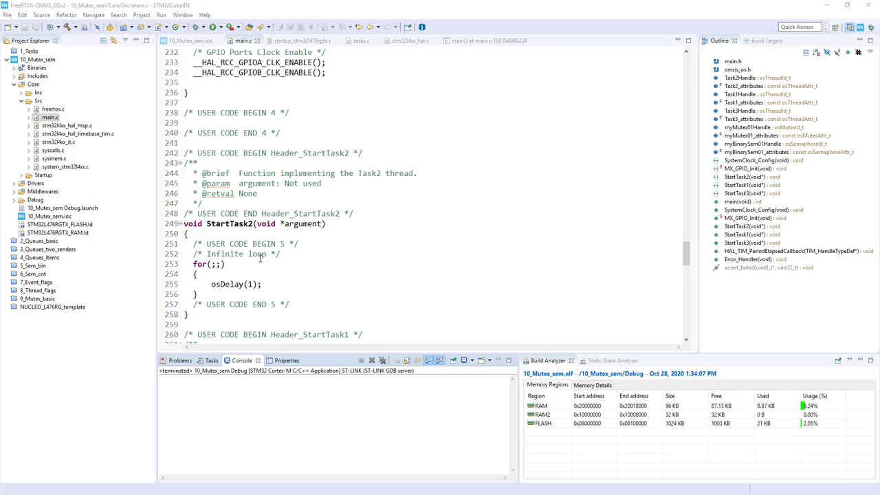
scroll(260, 259, "down", 1)
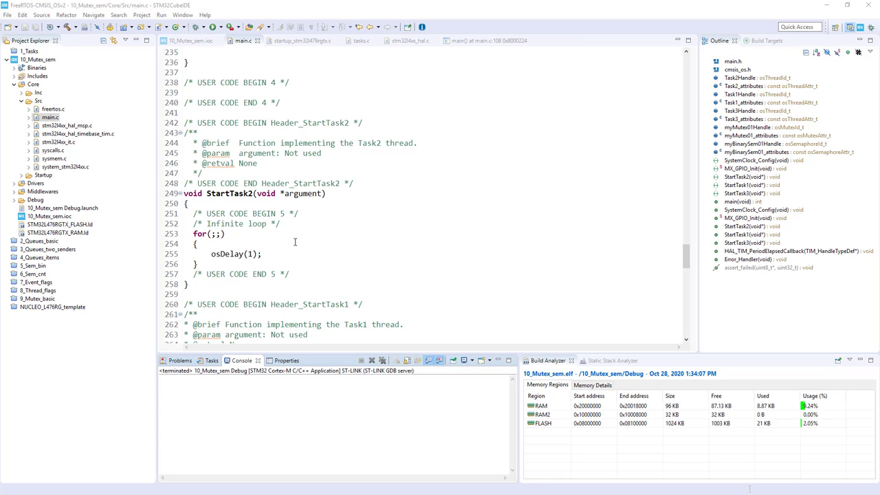
scroll(289, 250, "down", 6)
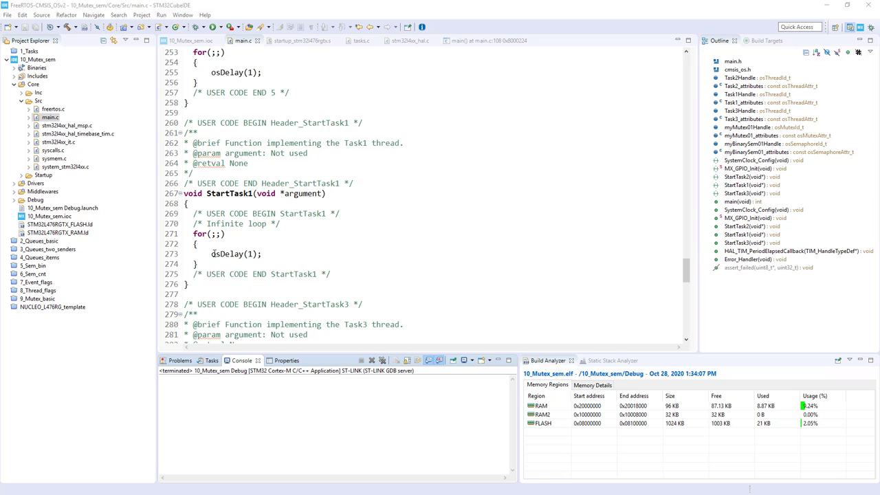
scroll(221, 259, "down", 7)
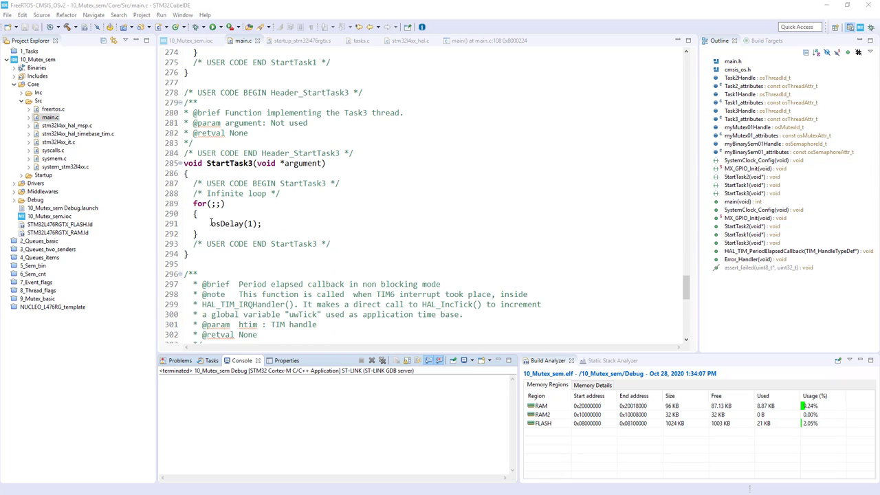
left_click_drag(211, 224, 262, 224)
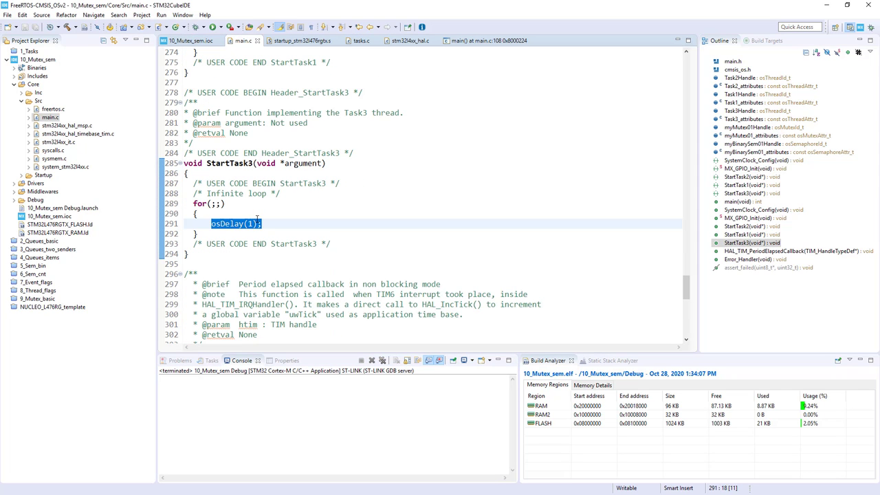
type("T")
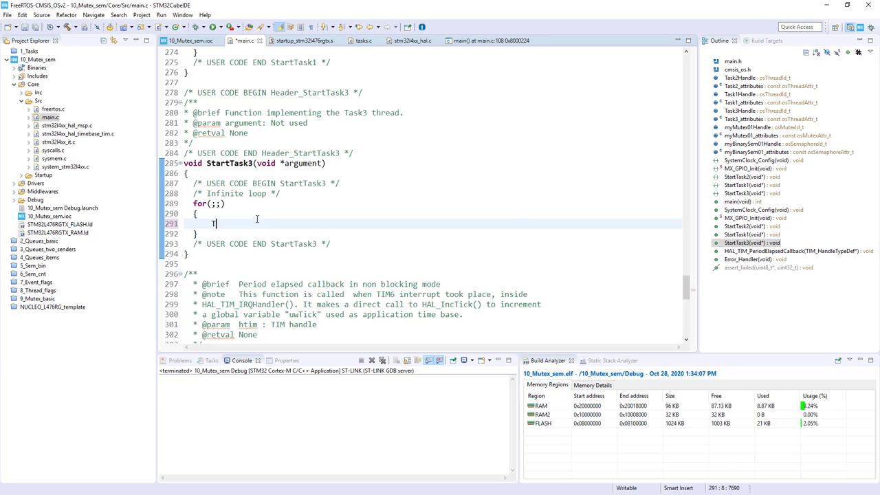
type("ask_as")
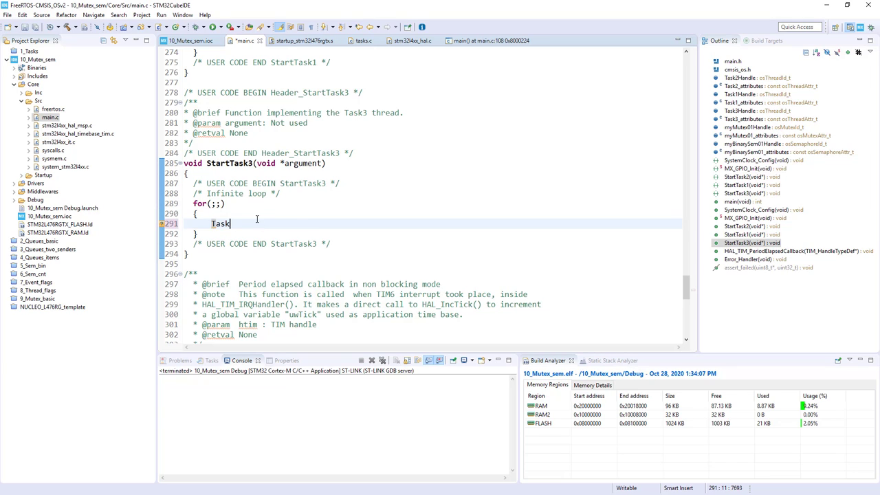